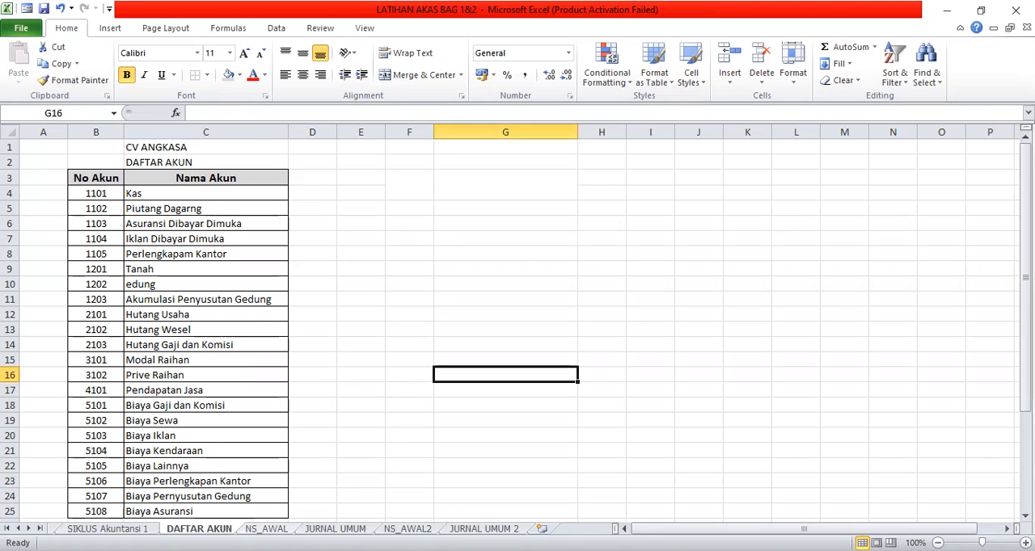
Examine the trial balance on the NS_AWAL sheet, from its title rows to the debit and credit totals in the JUMLAH row.
{"action": "left_click", "coordinate": [266, 528]}
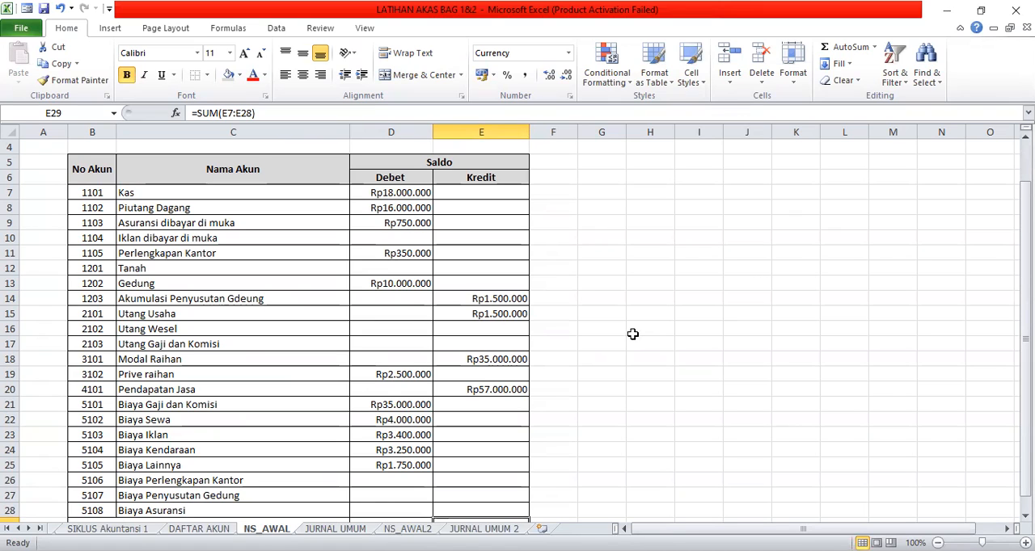
{"action": "scroll", "coordinate": [616, 258], "scroll_direction": "down", "scroll_amount": 2}
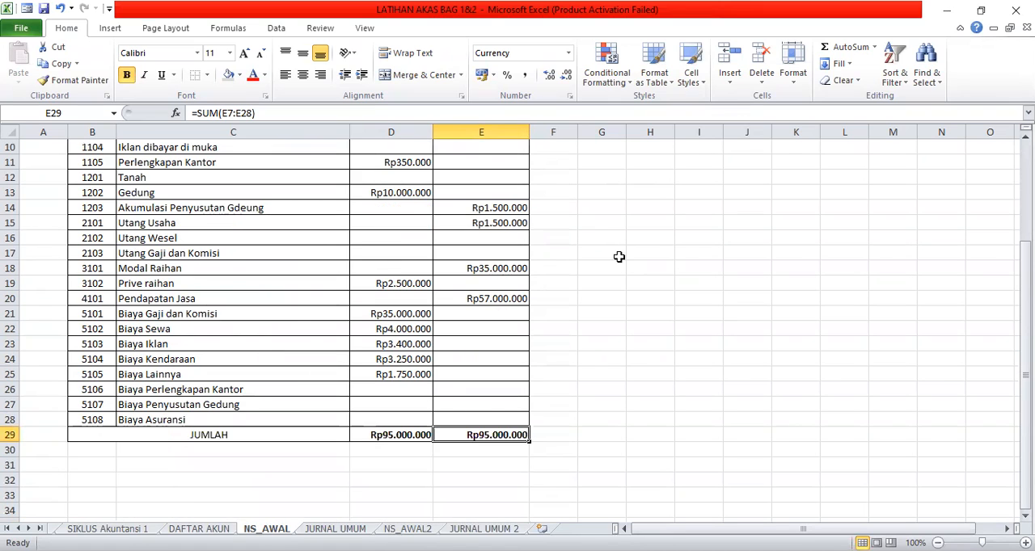
{"action": "scroll", "coordinate": [618, 257], "scroll_direction": "up", "scroll_amount": 3}
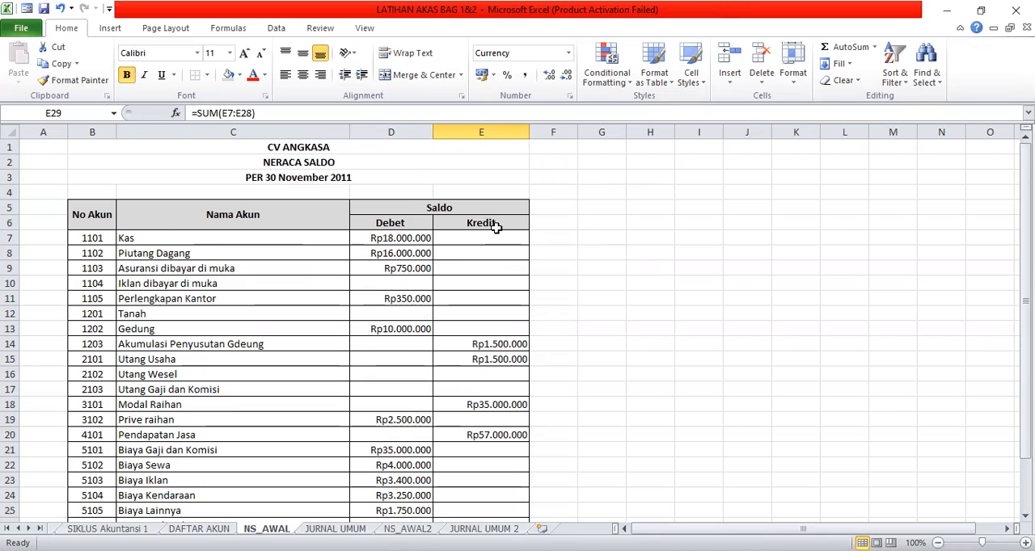
{"action": "scroll", "coordinate": [623, 387], "scroll_direction": "down", "scroll_amount": 3}
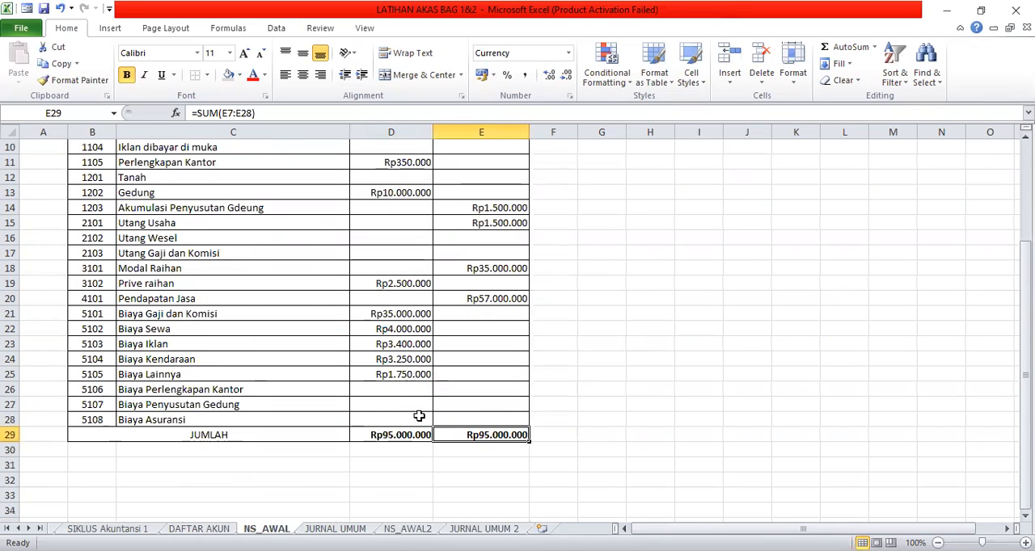
{"action": "left_click", "coordinate": [391, 437]}
{"action": "left_click", "coordinate": [486, 437]}
{"action": "scroll", "coordinate": [643, 388], "scroll_direction": "up", "scroll_amount": 3}
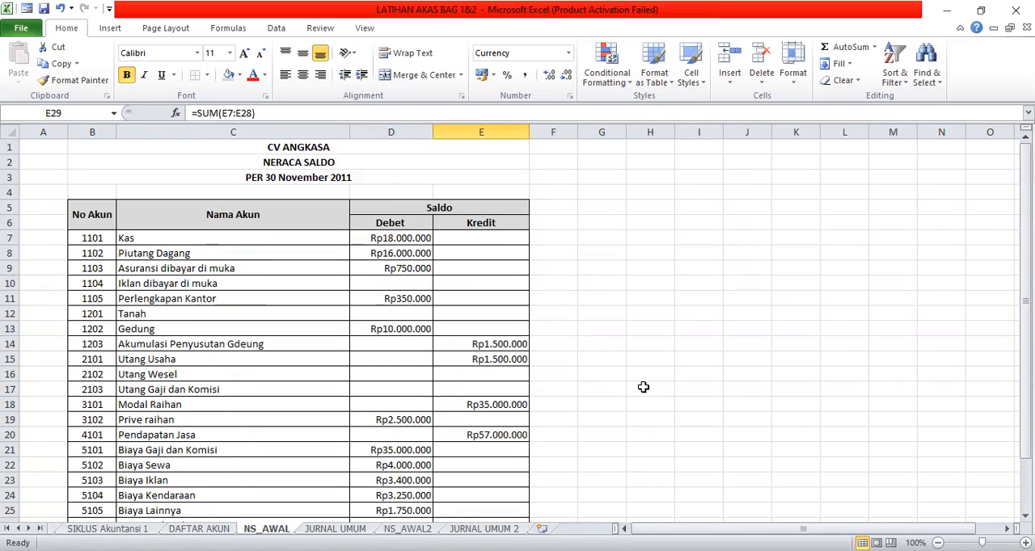
{"action": "scroll", "coordinate": [644, 385], "scroll_direction": "down", "scroll_amount": 1}
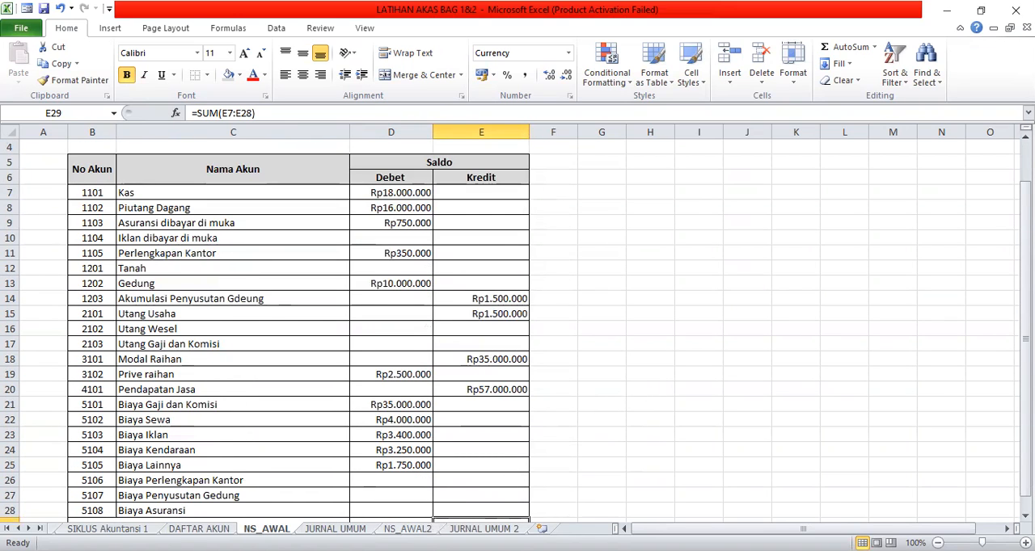
Compare the account list on the NS_AWAL2 sheet with the source table on the SIKLUS Akuntansi 1 sheet.
{"action": "left_click", "coordinate": [408, 528]}
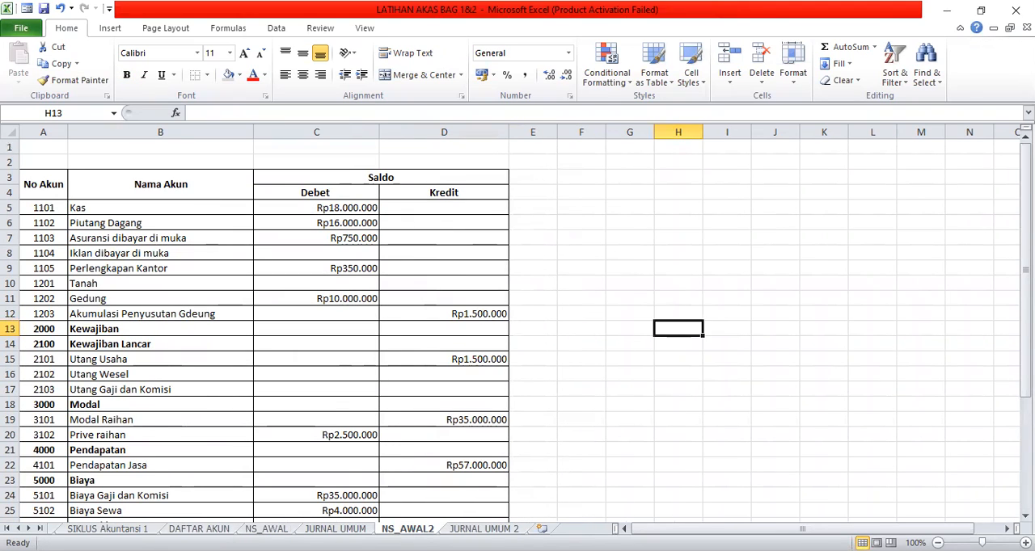
{"action": "left_click", "coordinate": [102, 529]}
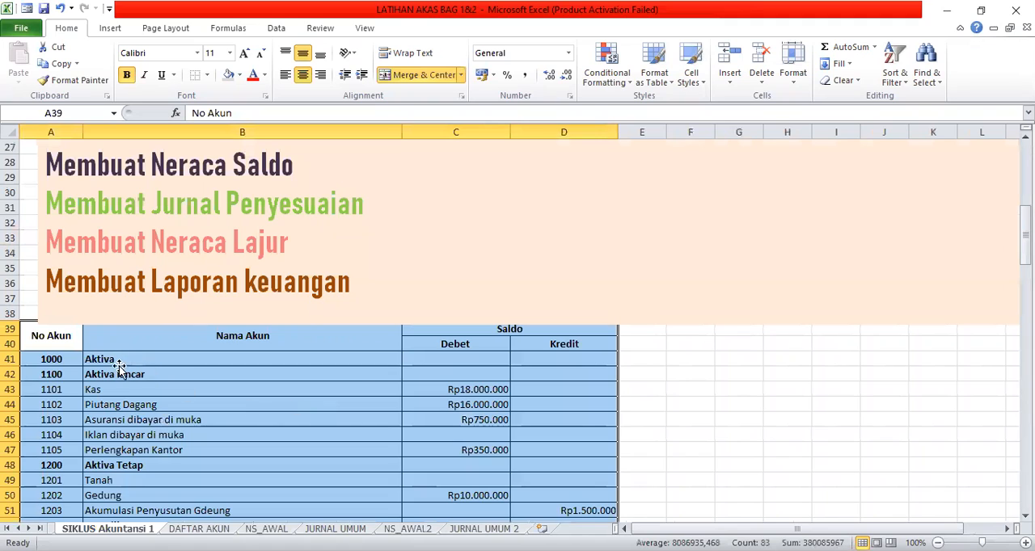
{"action": "left_click", "coordinate": [116, 361]}
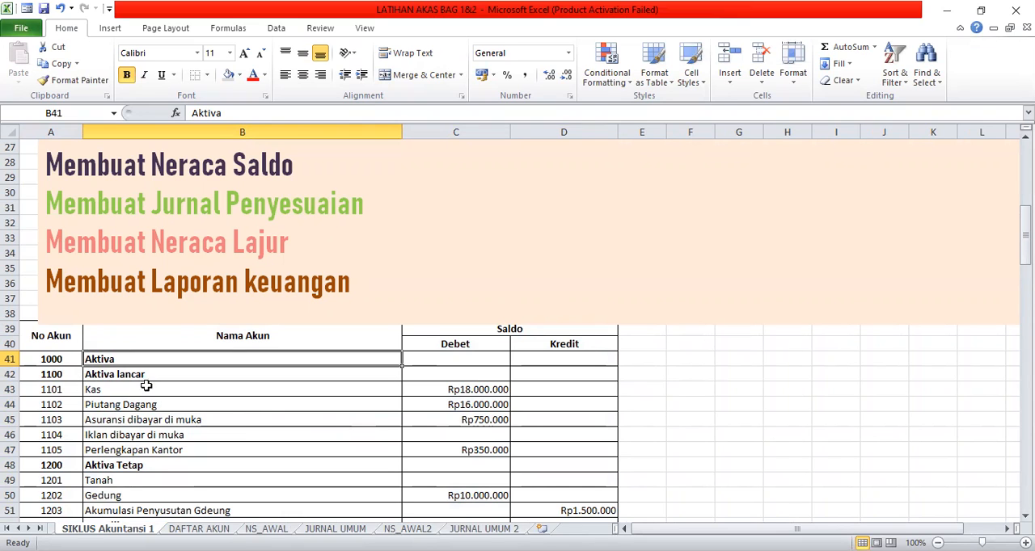
Delete the Kewajiban and Kewajiban Lancar heading rows (accounts 2000 and 2100) on the NS_AWAL2 sheet.
{"action": "left_click", "coordinate": [408, 529]}
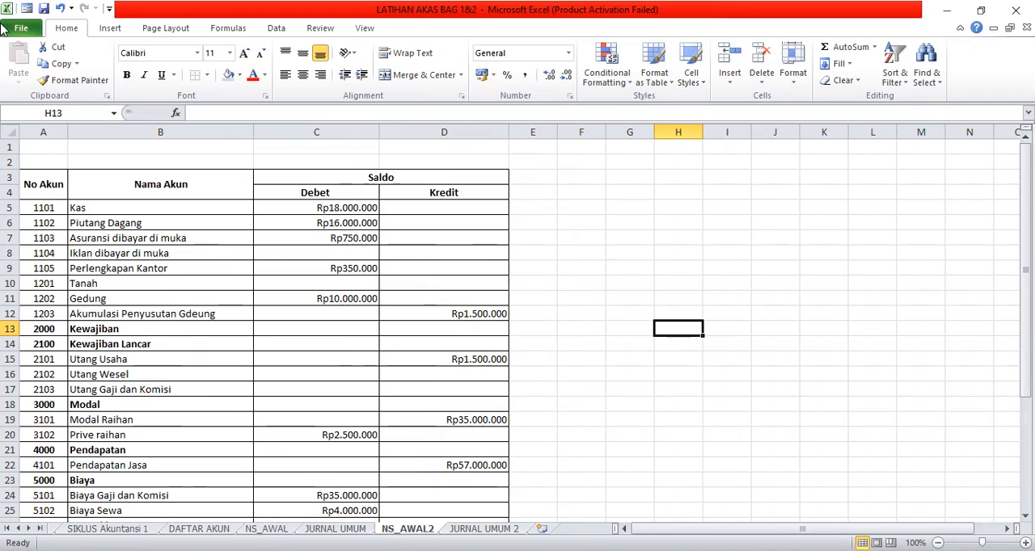
{"action": "left_click", "coordinate": [11, 329]}
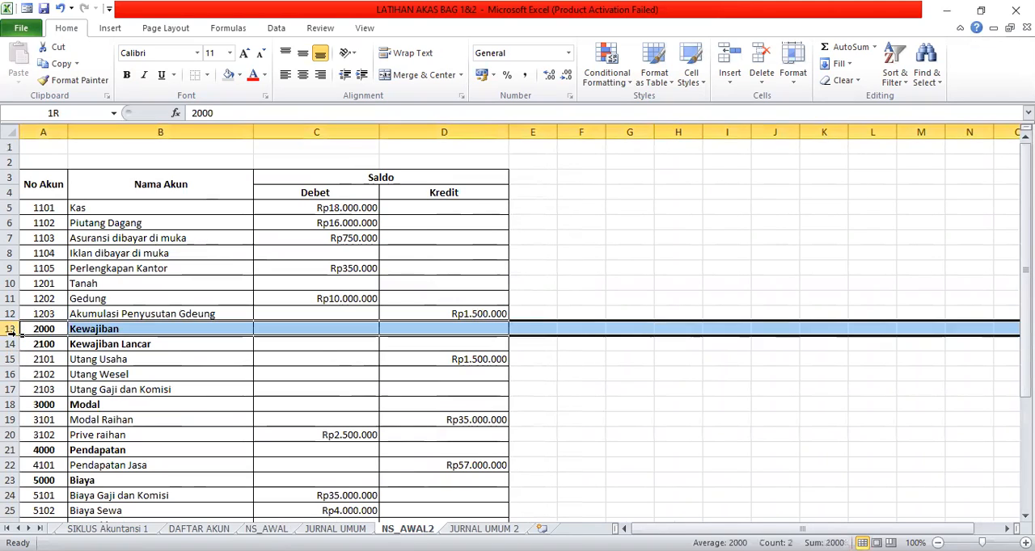
{"action": "left_click_drag", "start_coordinate": [16, 337], "coordinate": [17, 342]}
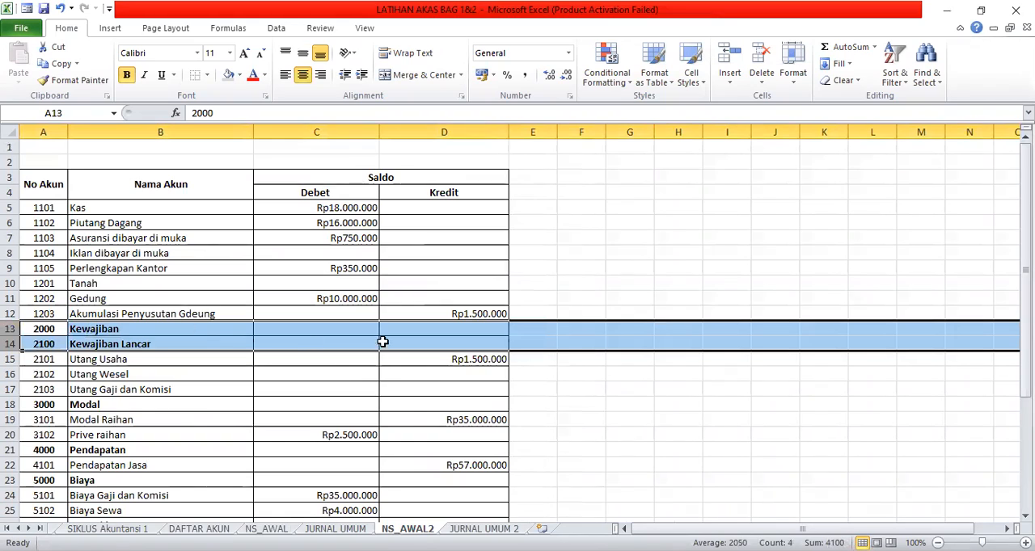
{"action": "right_click", "coordinate": [614, 342]}
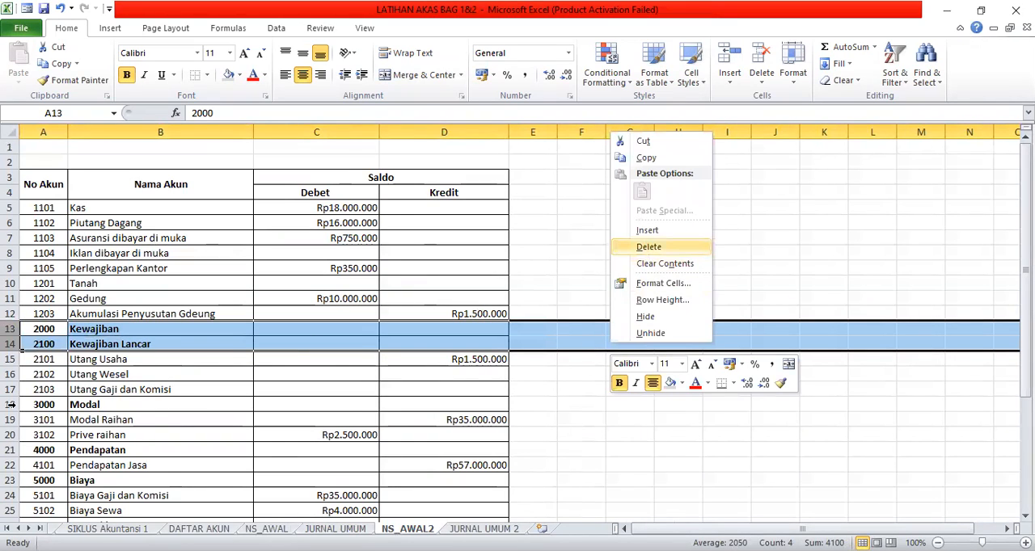
Delete the Modal (3000) and Pendapatan (4000) heading rows from the NS_AWAL2 table.
{"action": "left_click", "coordinate": [11, 374]}
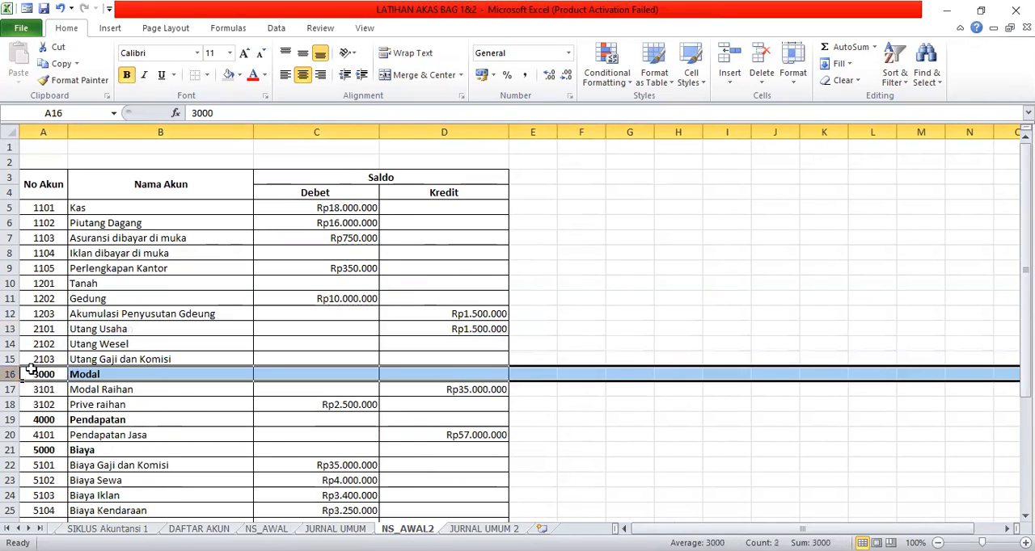
{"action": "right_click", "coordinate": [603, 378]}
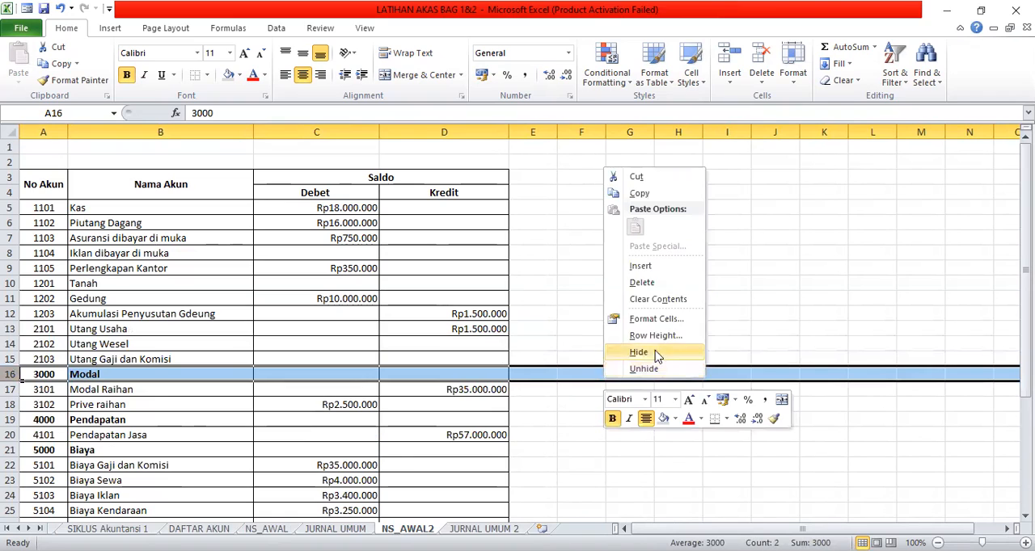
{"action": "left_click", "coordinate": [660, 283]}
{"action": "left_click", "coordinate": [11, 405]}
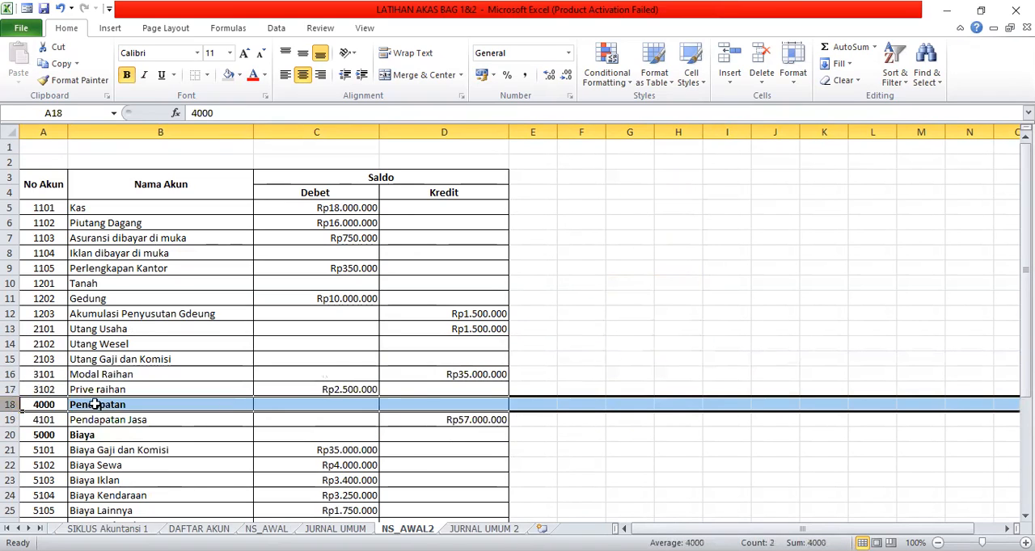
{"action": "right_click", "coordinate": [608, 411]}
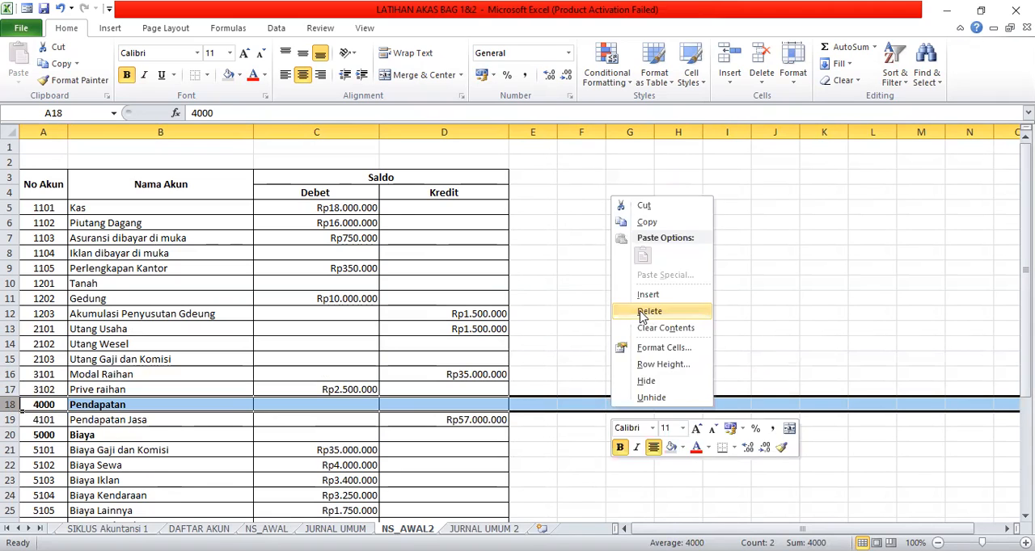
{"action": "left_click", "coordinate": [637, 307]}
Delete the Biaya heading row (account 5000) from the NS_AWAL2 table.
{"action": "left_click_drag", "start_coordinate": [11, 422], "coordinate": [7, 422]}
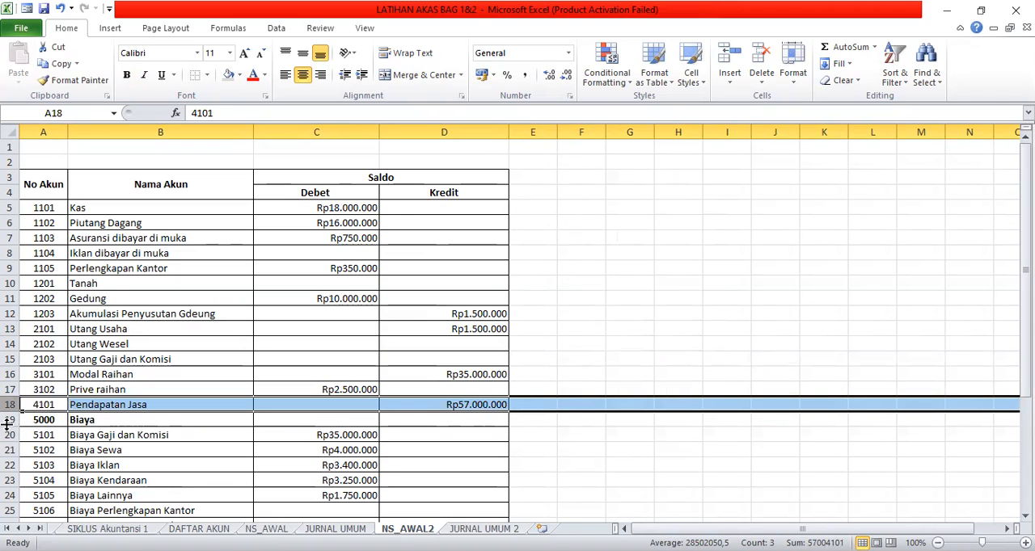
{"action": "left_click", "coordinate": [11, 419]}
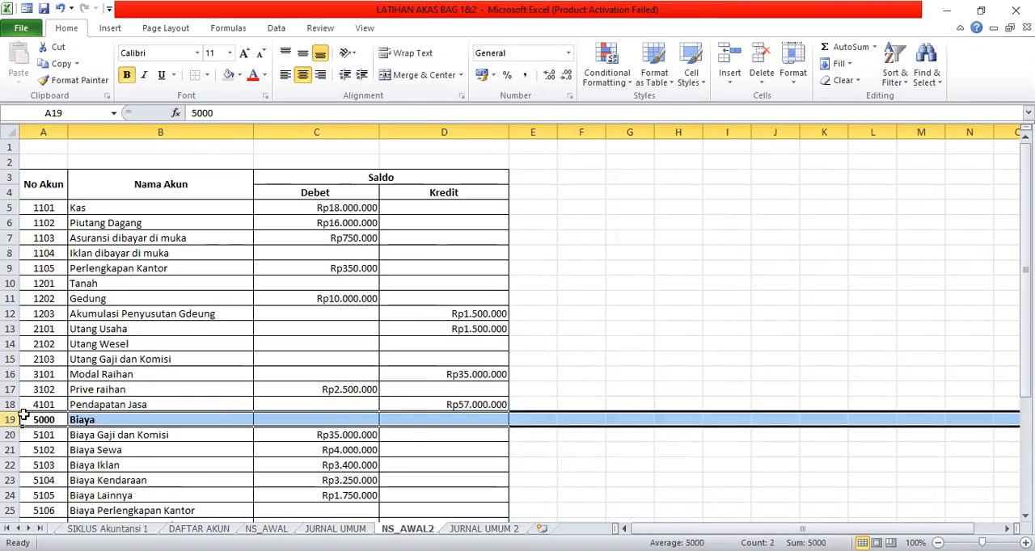
{"action": "right_click", "coordinate": [686, 421]}
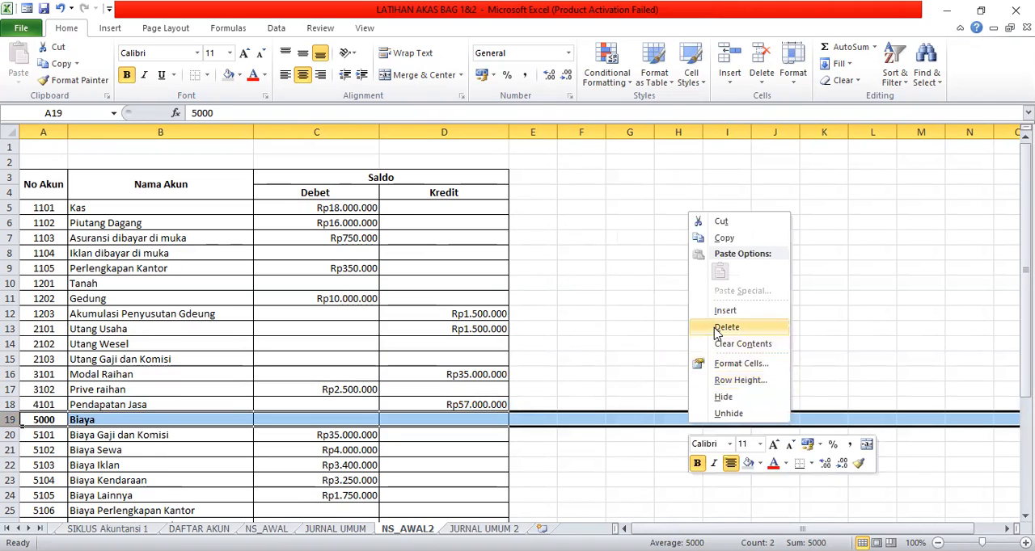
{"action": "left_click", "coordinate": [726, 328]}
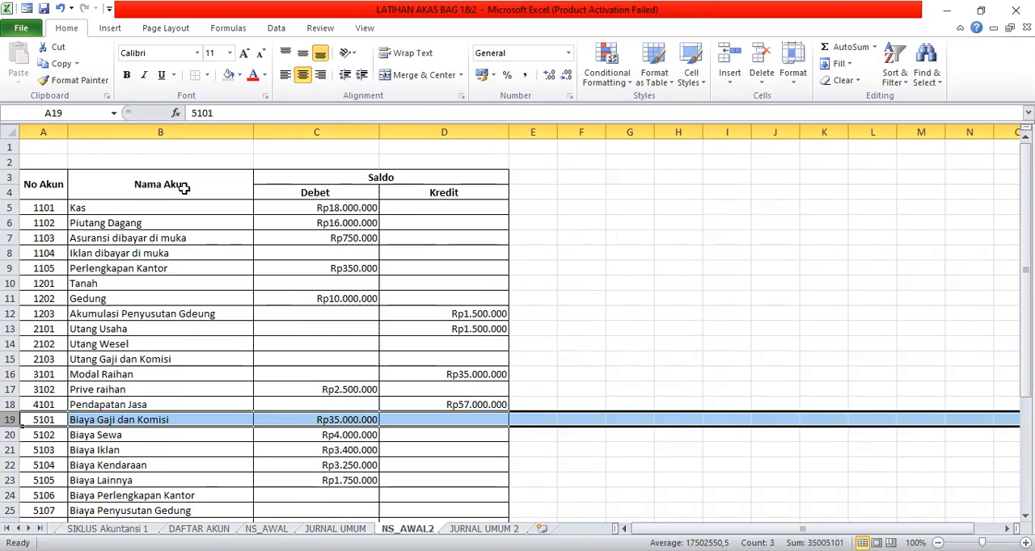
{"action": "left_click", "coordinate": [199, 462]}
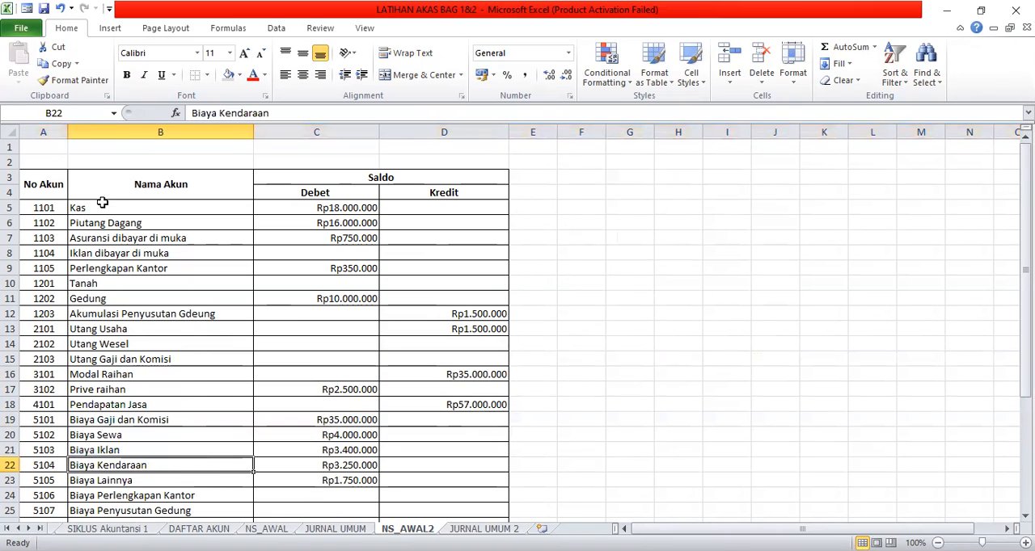
Review the remaining account numbers, names, balances and JUMLAH row of the NS_AWAL2 table.
{"action": "left_click", "coordinate": [42, 219]}
{"action": "left_click", "coordinate": [87, 222]}
{"action": "left_click", "coordinate": [371, 221]}
{"action": "left_click", "coordinate": [485, 251]}
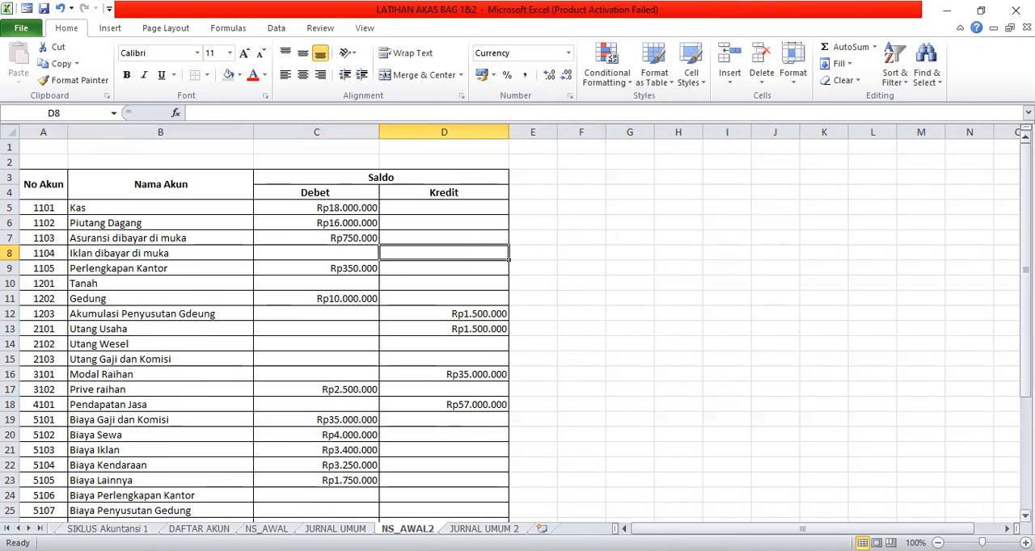
{"action": "scroll", "coordinate": [517, 323], "scroll_direction": "down", "scroll_amount": 2}
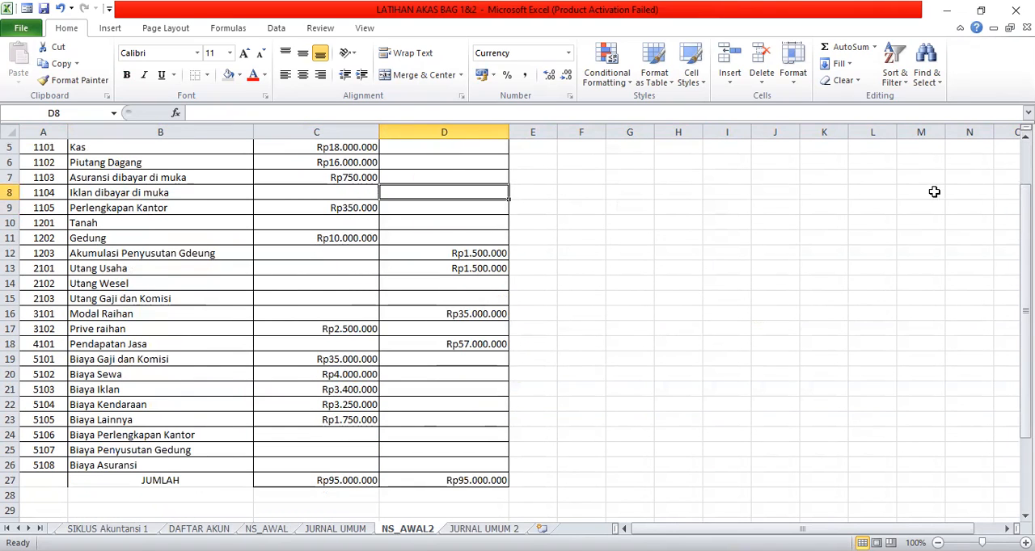
{"action": "left_click", "coordinate": [1025, 137]}
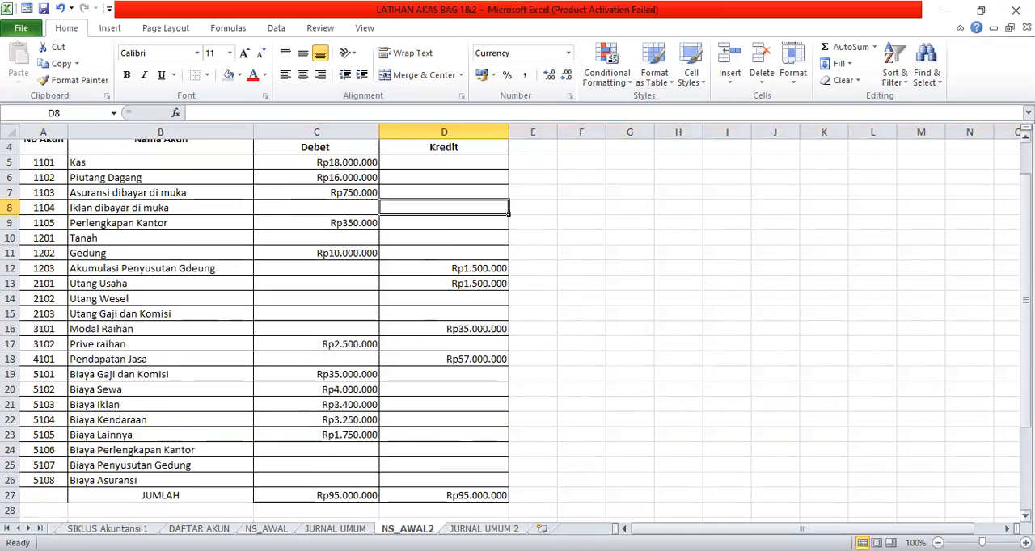
{"action": "scroll", "coordinate": [264, 323], "scroll_direction": "up", "scroll_amount": 1}
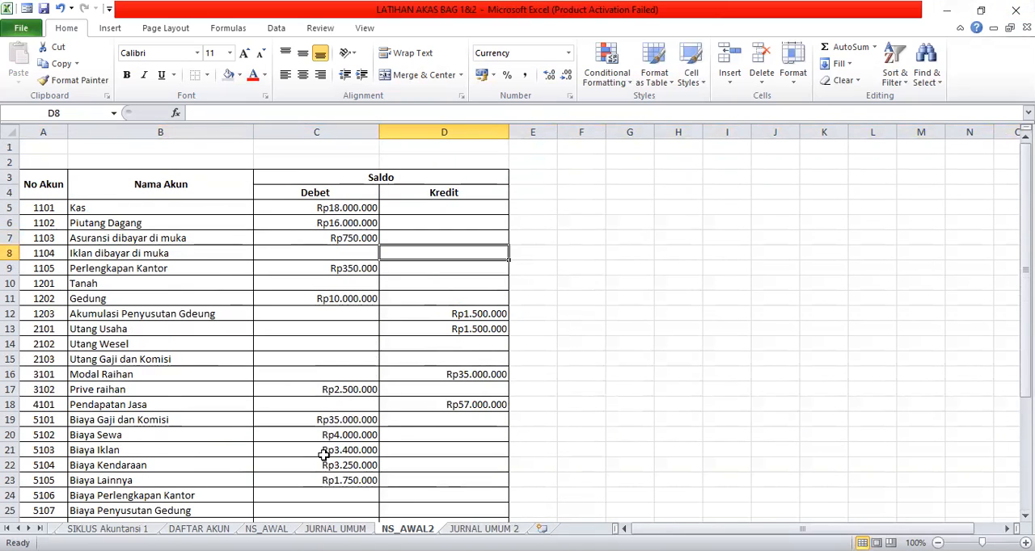
Copy title rows 1 to 3 of the NS_AWAL sheet and paste them at row 1 of the NS_AWAL2 sheet.
{"action": "left_click", "coordinate": [266, 529]}
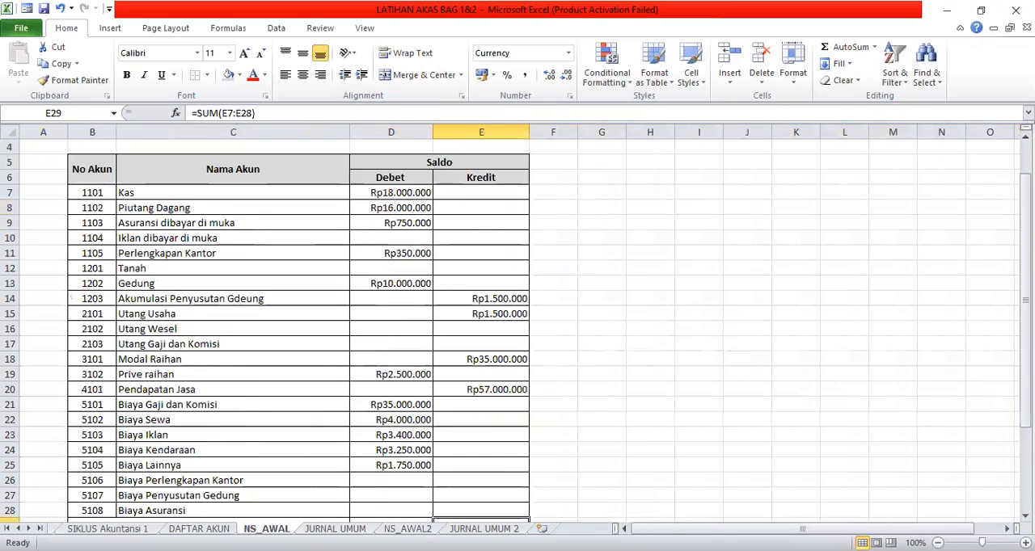
{"action": "scroll", "coordinate": [495, 254], "scroll_direction": "up", "scroll_amount": 1}
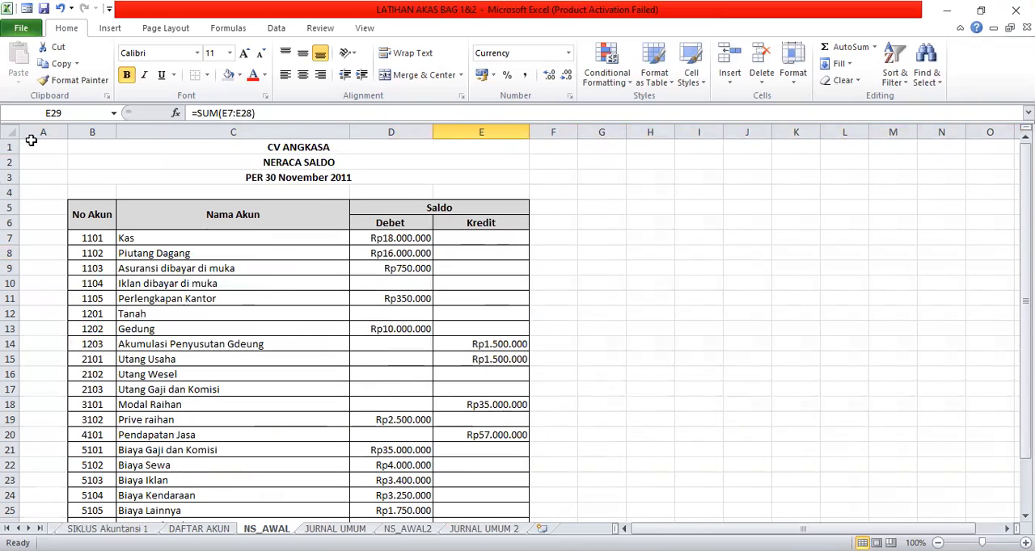
{"action": "left_click_drag", "start_coordinate": [13, 147], "coordinate": [24, 179]}
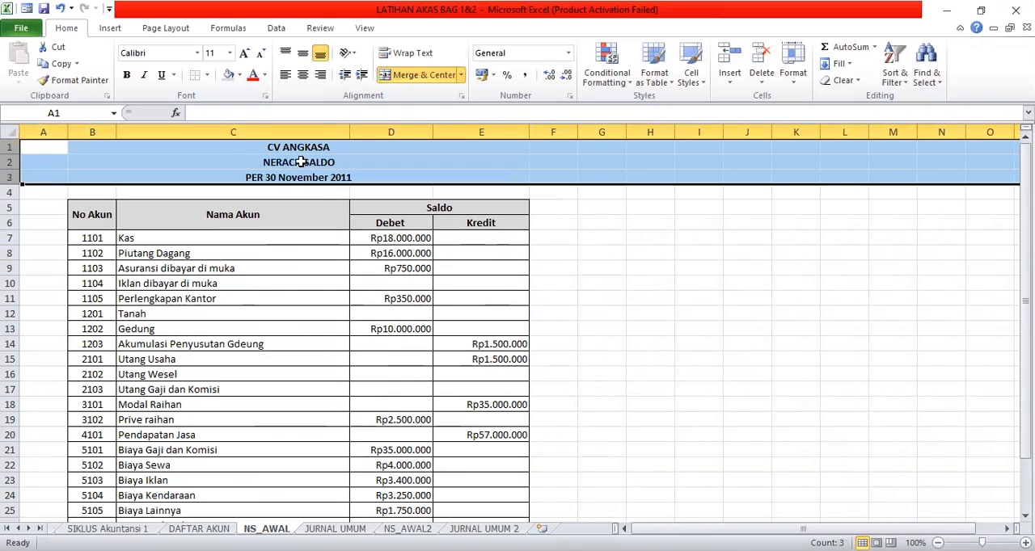
{"action": "right_click", "coordinate": [315, 158]}
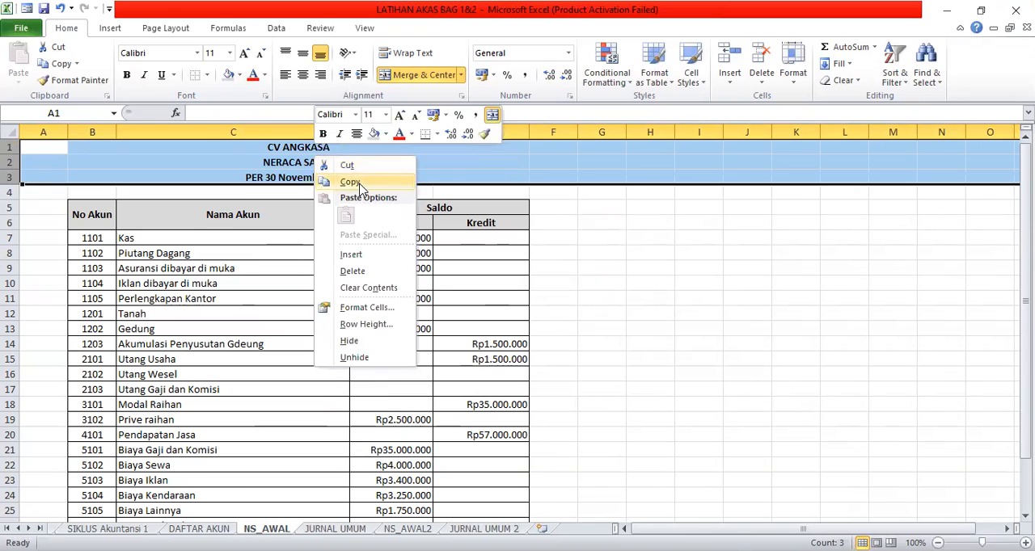
{"action": "left_click", "coordinate": [360, 188]}
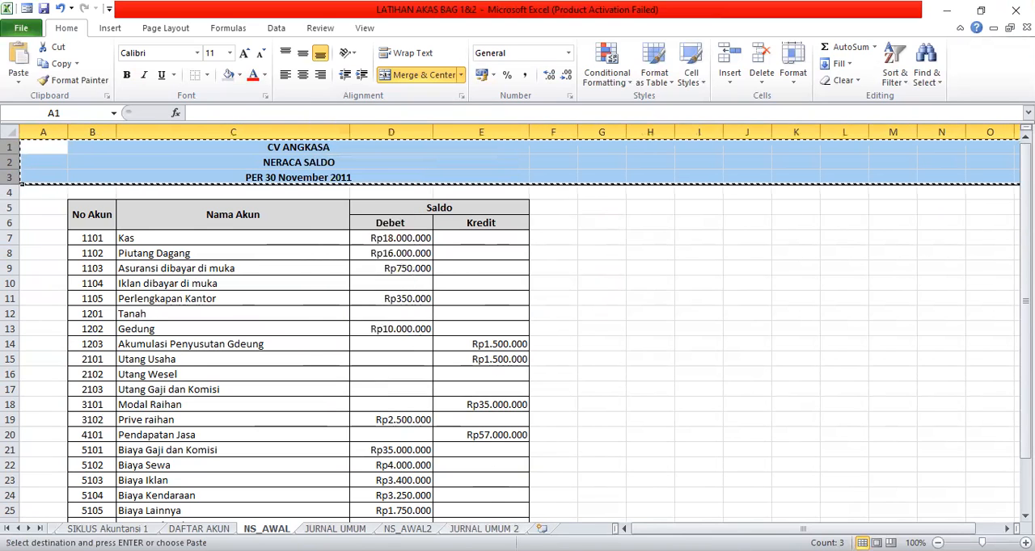
{"action": "left_click", "coordinate": [407, 529]}
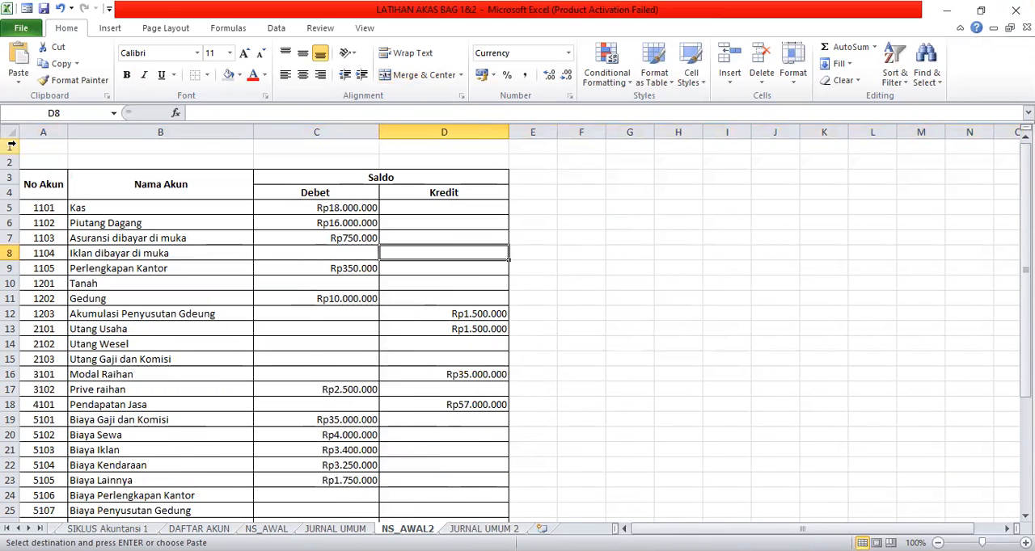
{"action": "left_click", "coordinate": [11, 146]}
{"action": "right_click", "coordinate": [50, 143]}
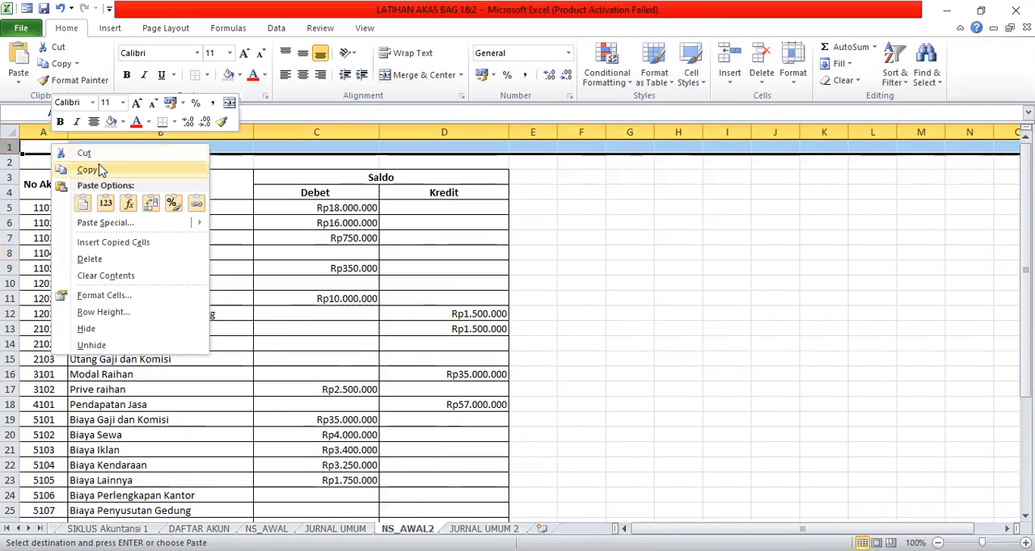
{"action": "left_click", "coordinate": [84, 202]}
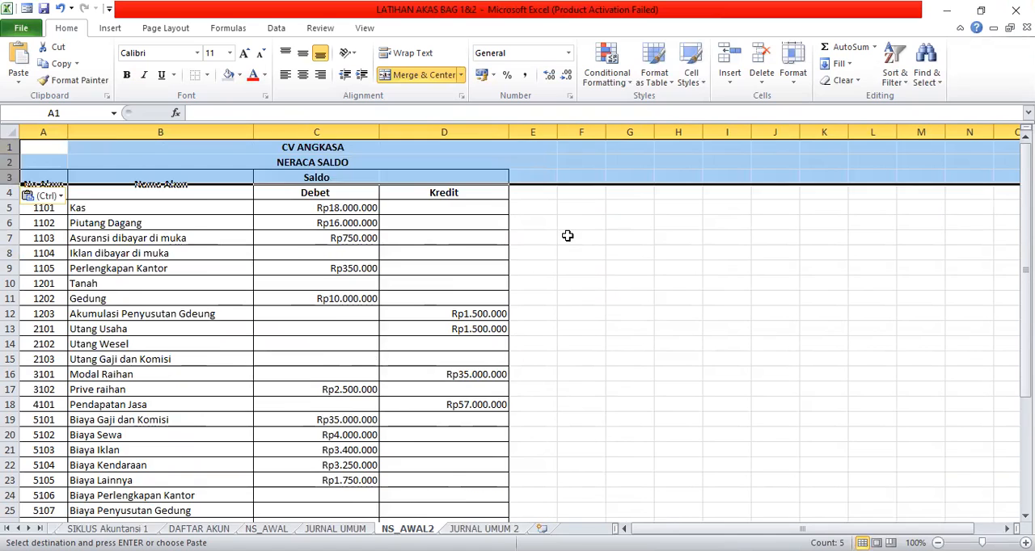
{"action": "left_click", "coordinate": [37, 145]}
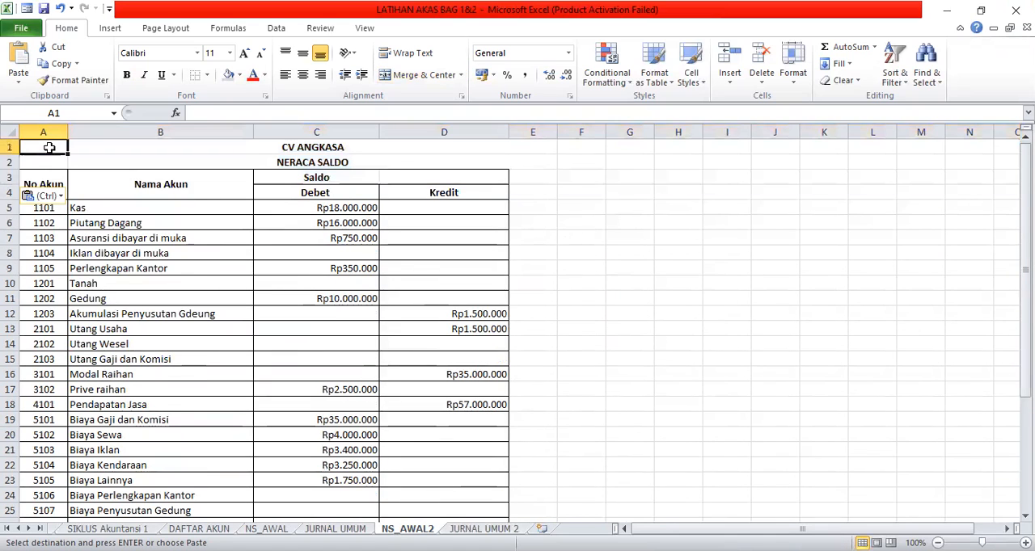
Undo the paste over the NS_AWAL2 table header and insert the copied title rows above the table.
{"action": "left_click", "coordinate": [59, 8]}
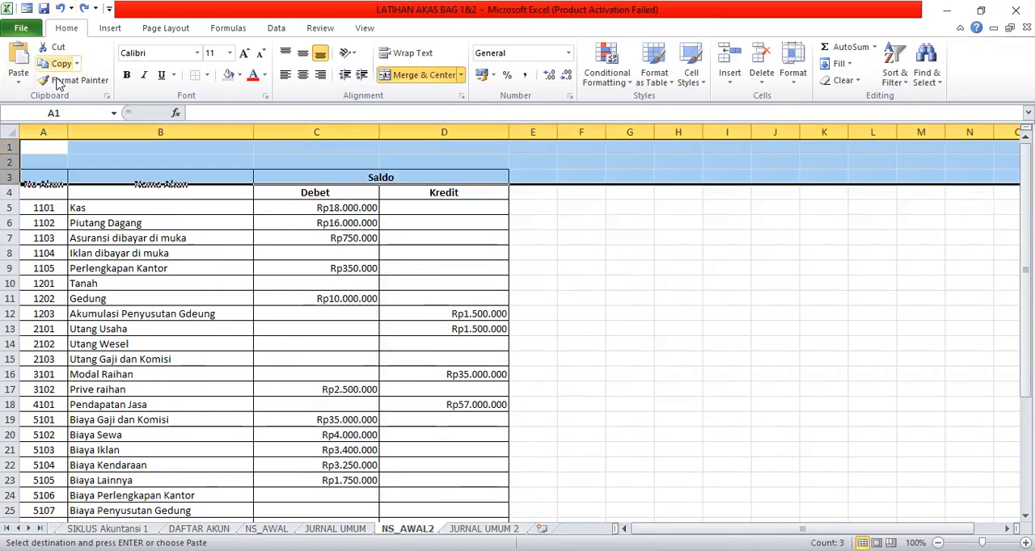
{"action": "left_click", "coordinate": [193, 149]}
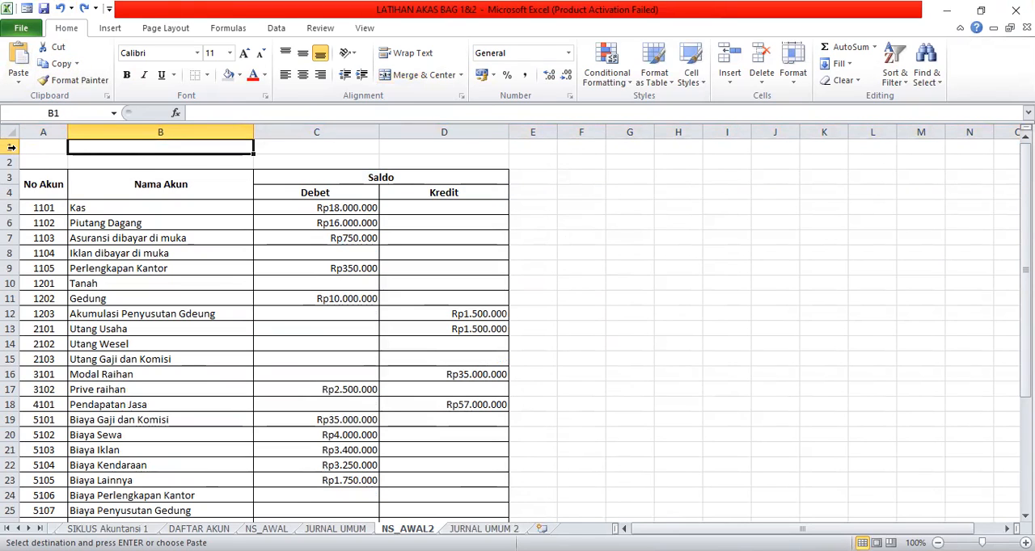
{"action": "left_click_drag", "start_coordinate": [11, 147], "coordinate": [11, 163]}
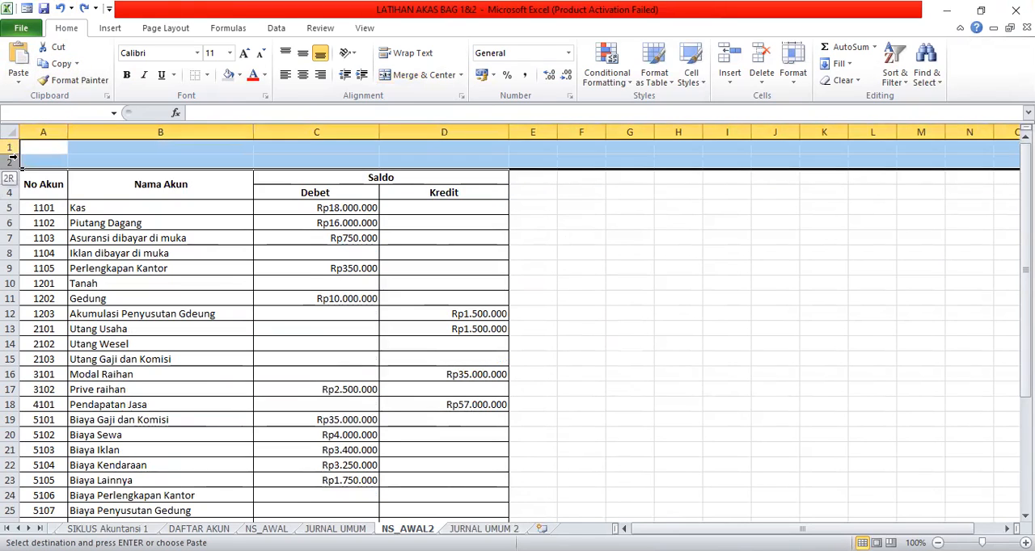
{"action": "right_click", "coordinate": [245, 161]}
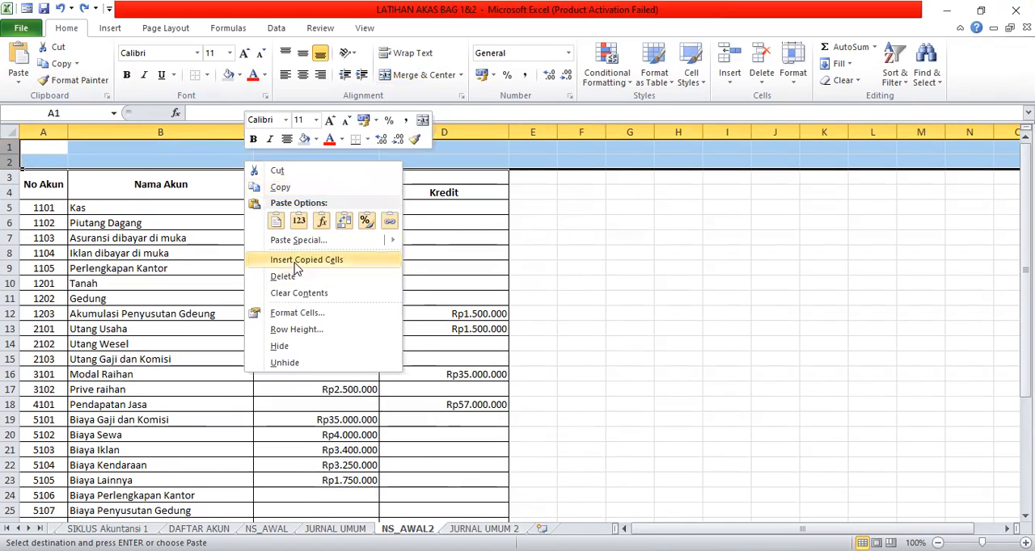
{"action": "left_click", "coordinate": [296, 260]}
{"action": "left_click", "coordinate": [607, 196]}
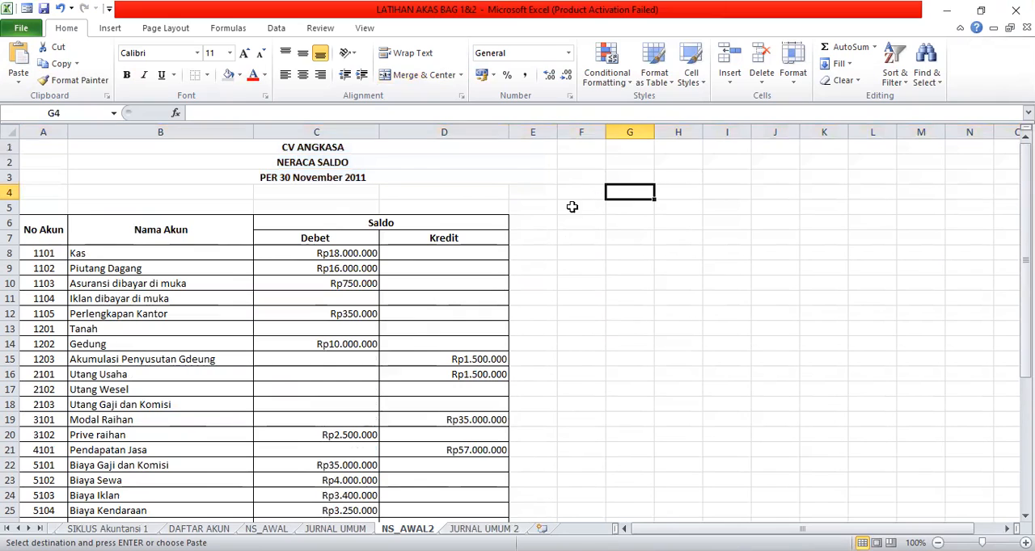
{"action": "left_click", "coordinate": [468, 149]}
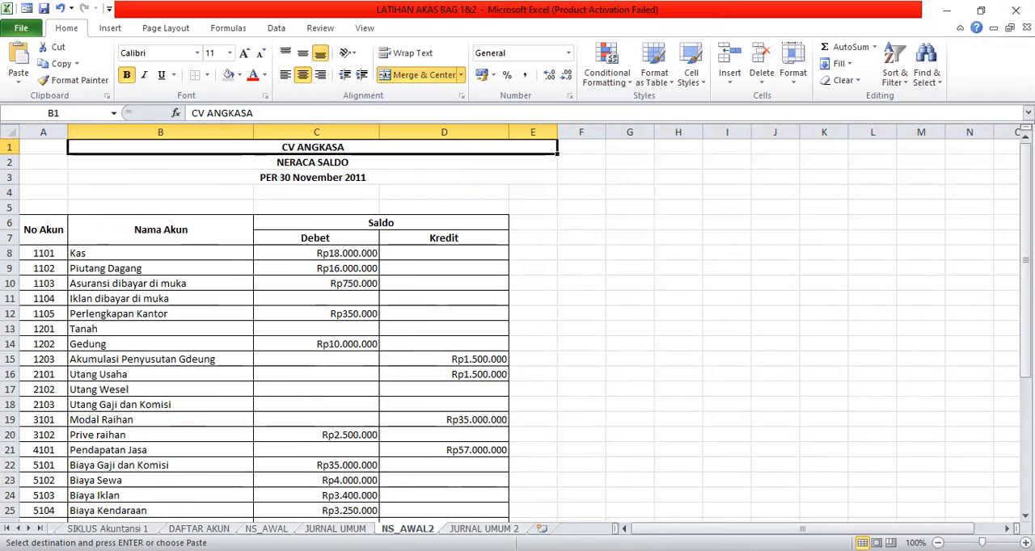
Review the NS_AWAL trial balance down to its JUMLAH row and look at the JURNAL UMUM 2 sheet.
{"action": "left_click", "coordinate": [267, 528]}
{"action": "left_click", "coordinate": [636, 313]}
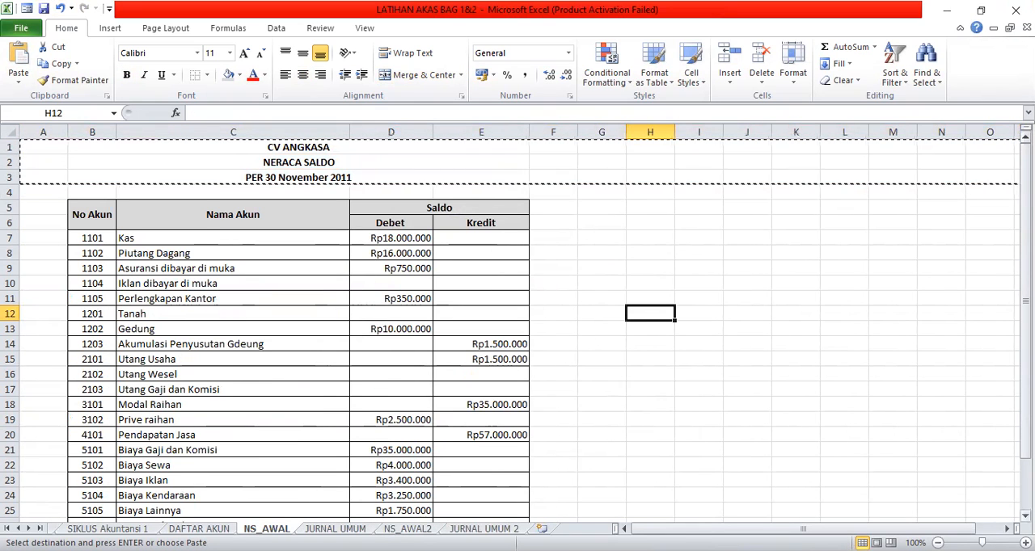
{"action": "scroll", "coordinate": [637, 313], "scroll_direction": "down", "scroll_amount": 1}
{"action": "scroll", "coordinate": [466, 504], "scroll_direction": "down", "scroll_amount": 3}
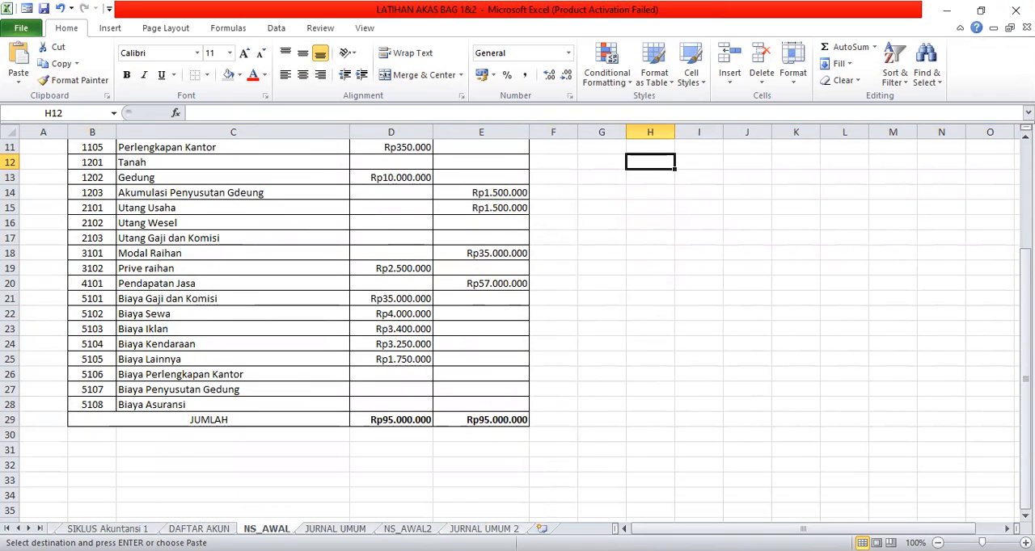
{"action": "left_click", "coordinate": [484, 529]}
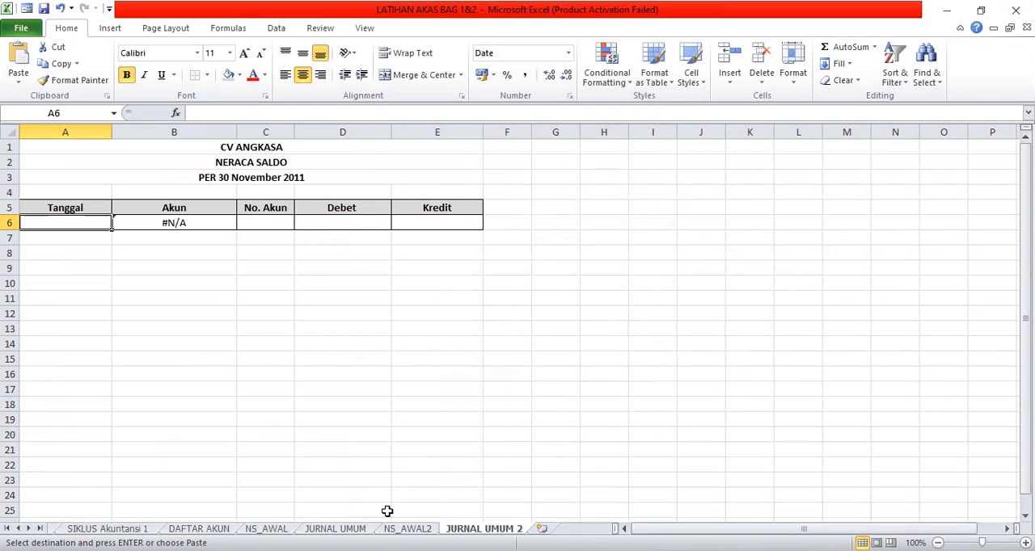
Examine the journal entries on the JURNAL UMUM sheet and the account-name lookup formula in cell B7.
{"action": "left_click", "coordinate": [334, 529]}
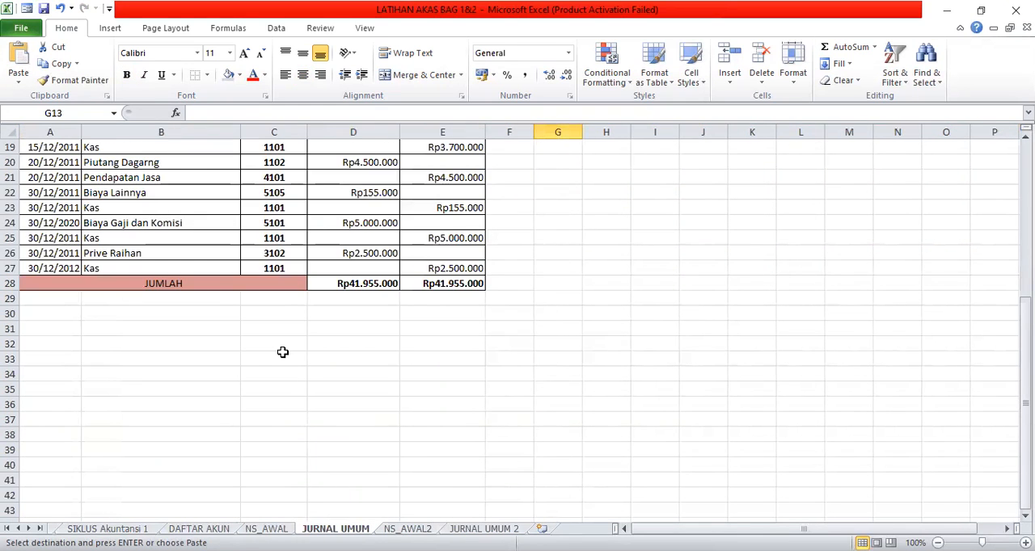
{"action": "scroll", "coordinate": [275, 354], "scroll_direction": "up", "scroll_amount": 3}
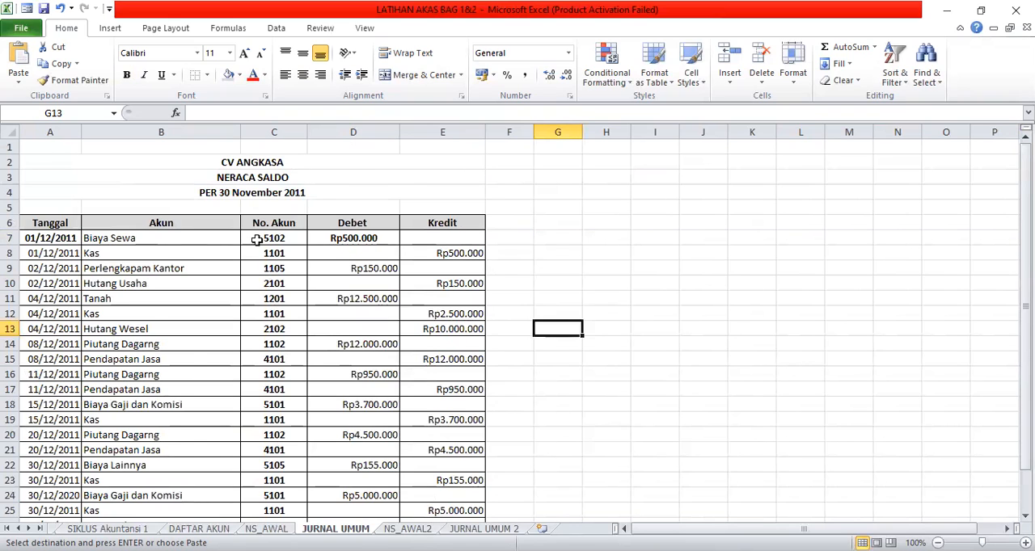
{"action": "scroll", "coordinate": [256, 241], "scroll_direction": "down", "scroll_amount": 1}
{"action": "scroll", "coordinate": [256, 241], "scroll_direction": "down", "scroll_amount": 1}
{"action": "scroll", "coordinate": [256, 241], "scroll_direction": "up", "scroll_amount": 1}
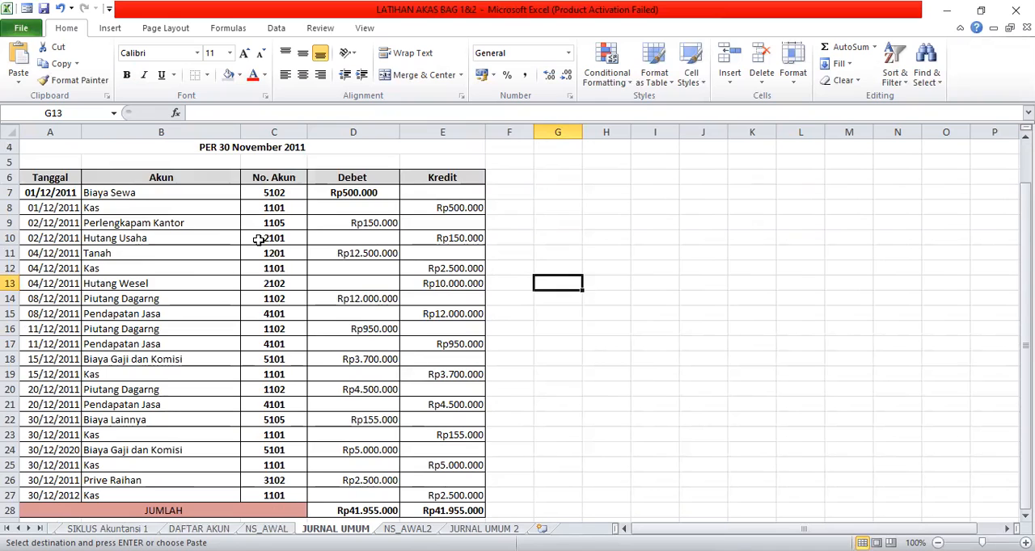
{"action": "scroll", "coordinate": [265, 248], "scroll_direction": "down", "scroll_amount": 1}
{"action": "scroll", "coordinate": [265, 248], "scroll_direction": "up", "scroll_amount": 1}
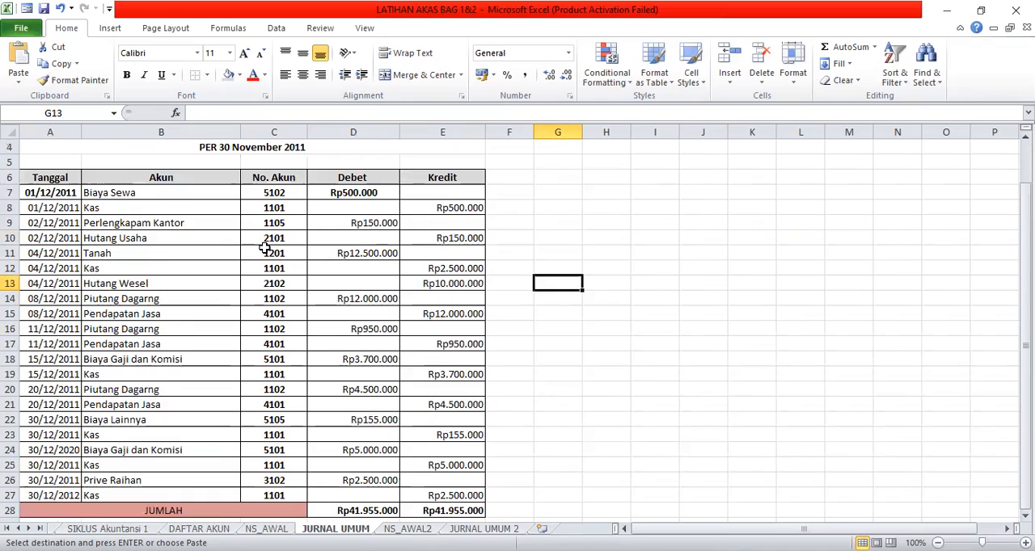
{"action": "left_click", "coordinate": [104, 194]}
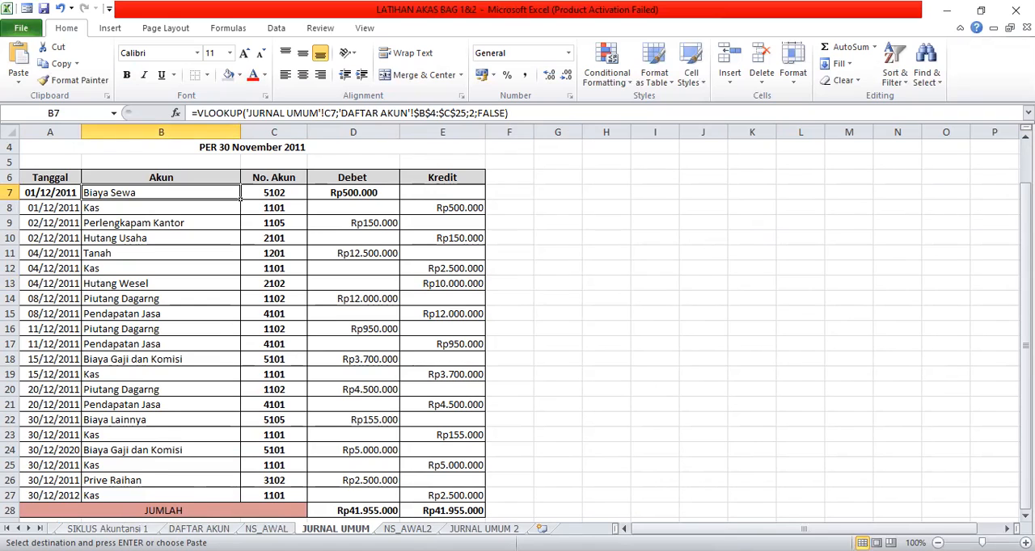
Examine the December 2011 transaction list starting at row 73 of the SIKLUS Akuntansi 1 sheet.
{"action": "left_click", "coordinate": [108, 529]}
{"action": "scroll", "coordinate": [205, 403], "scroll_direction": "down", "scroll_amount": 3}
{"action": "scroll", "coordinate": [206, 403], "scroll_direction": "down", "scroll_amount": 1}
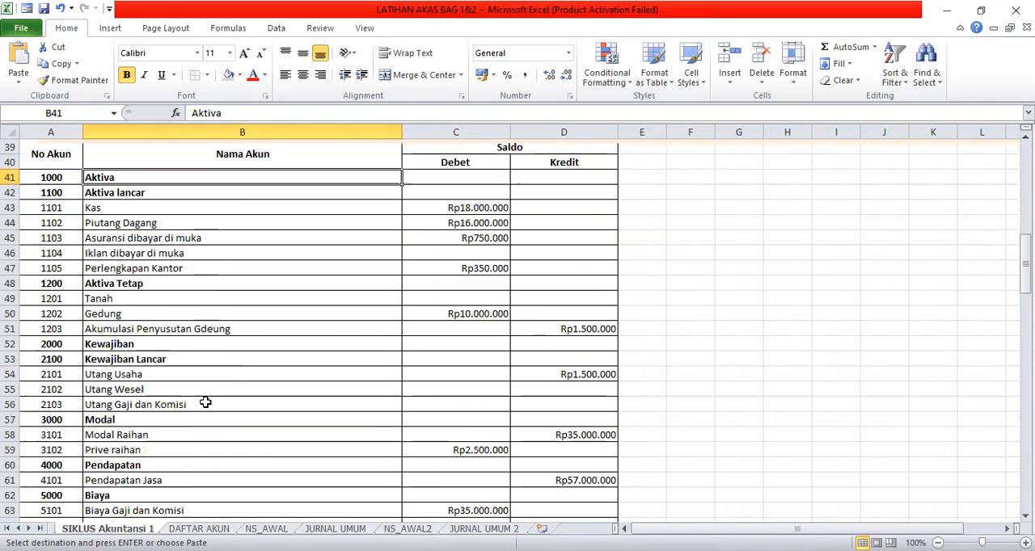
{"action": "scroll", "coordinate": [205, 403], "scroll_direction": "down", "scroll_amount": 9}
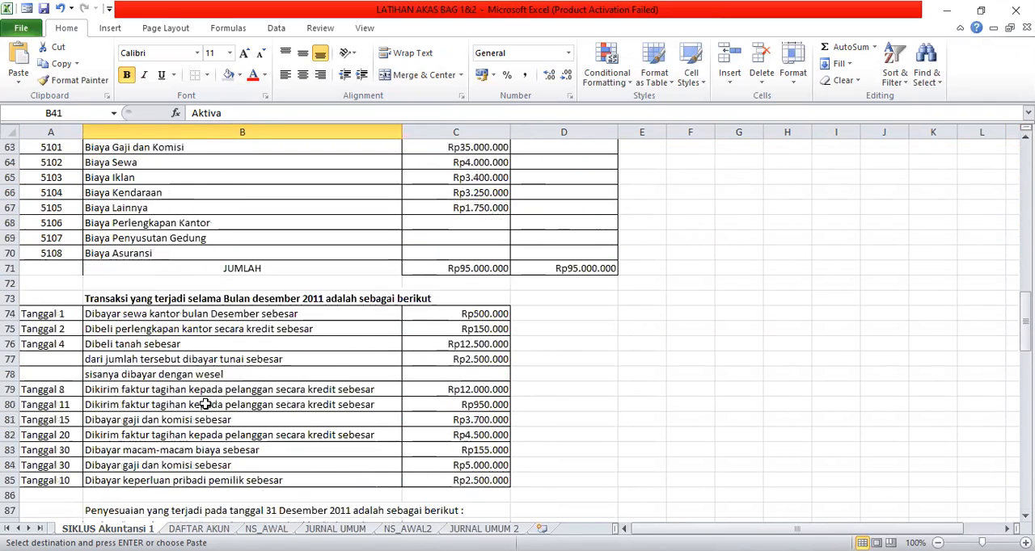
{"action": "left_click", "coordinate": [97, 254]}
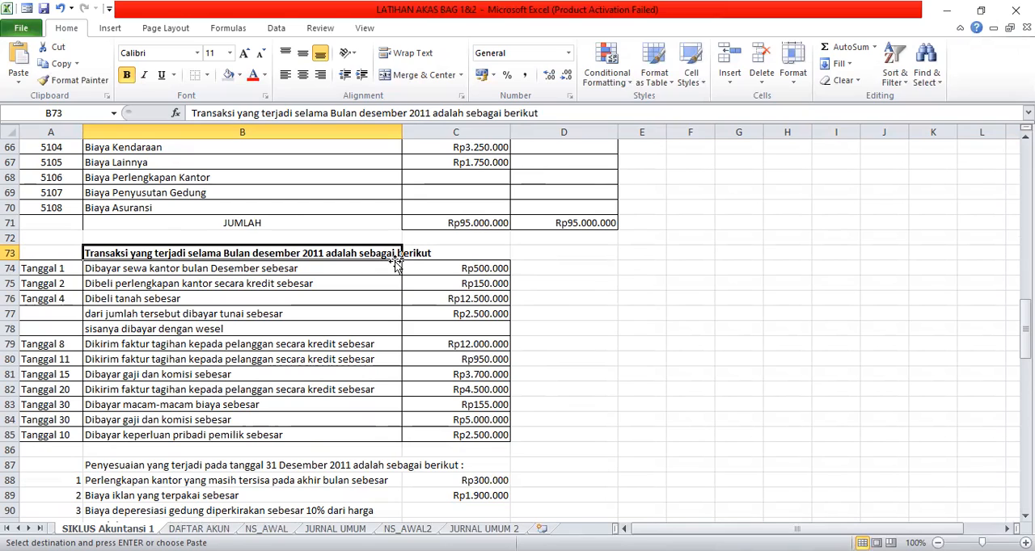
{"action": "left_click", "coordinate": [89, 272]}
{"action": "left_click", "coordinate": [174, 286]}
{"action": "left_click", "coordinate": [137, 312]}
{"action": "left_click", "coordinate": [43, 275]}
{"action": "left_click", "coordinate": [65, 283]}
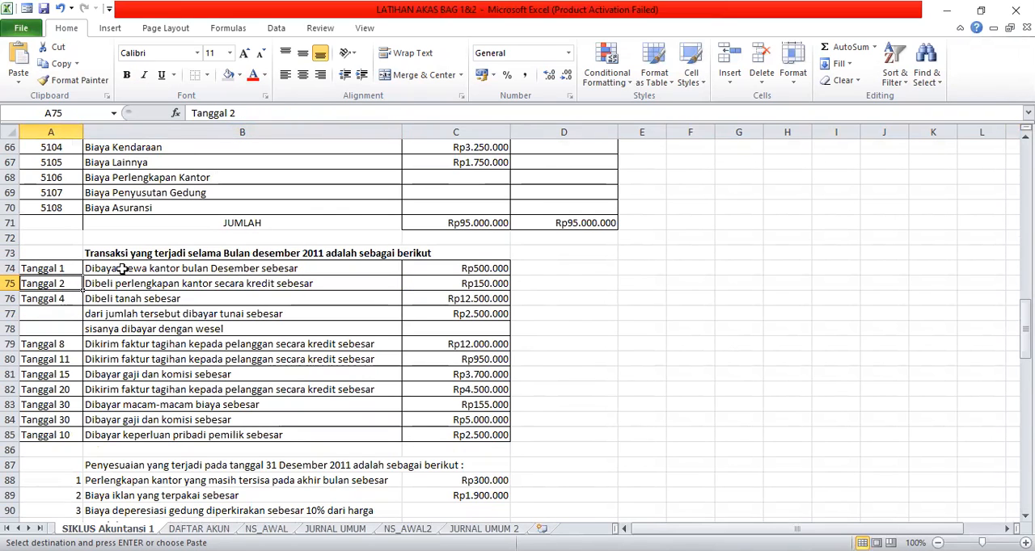
Check the date, description and amount of the Tanggal 1 office rent transaction in row 74.
{"action": "left_click", "coordinate": [121, 270]}
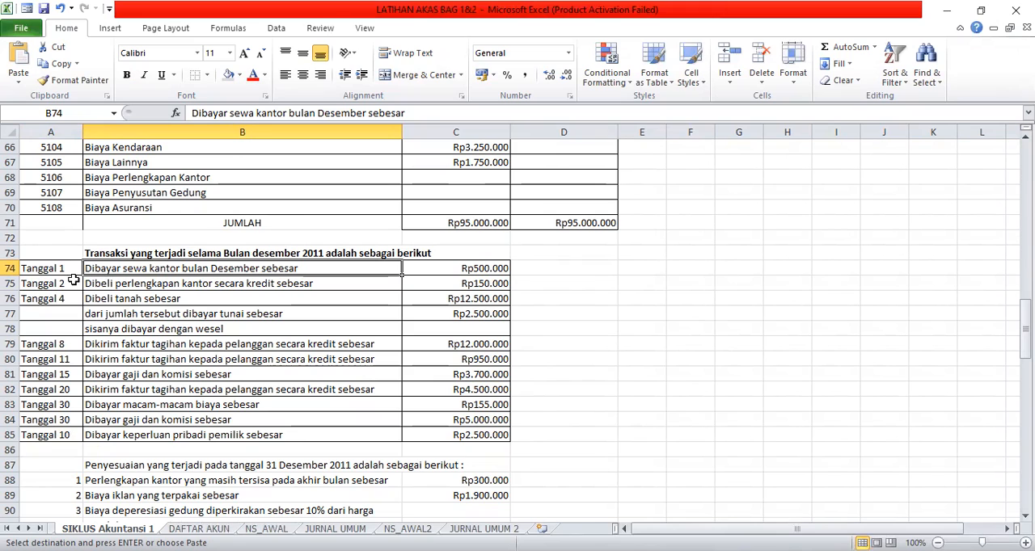
{"action": "left_click", "coordinate": [44, 272]}
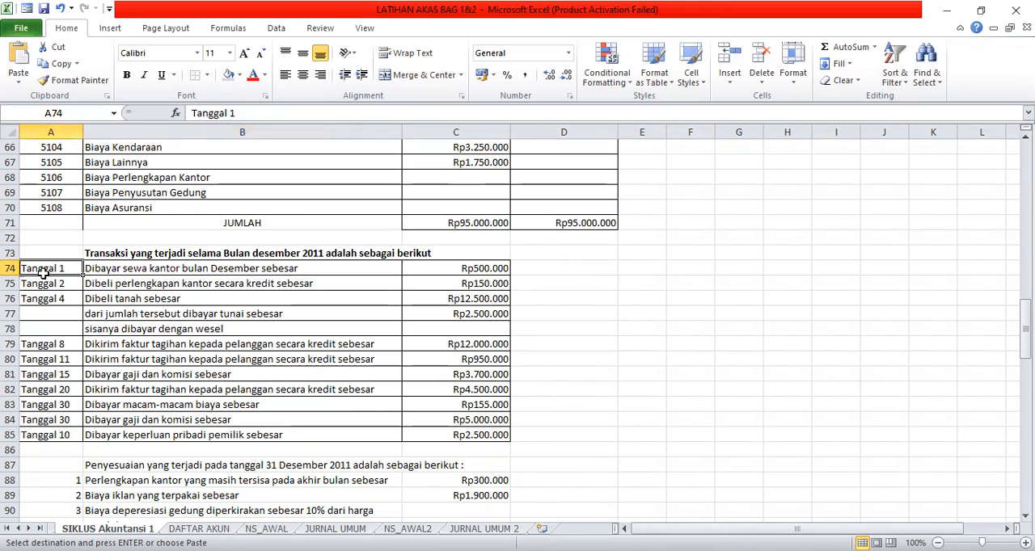
{"action": "left_click", "coordinate": [118, 274]}
{"action": "left_click", "coordinate": [121, 283]}
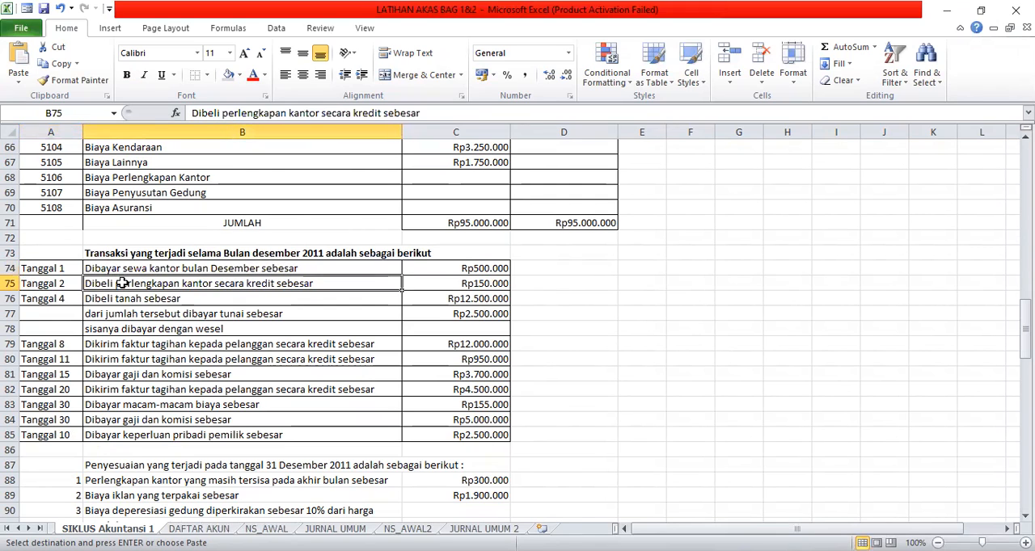
{"action": "left_click", "coordinate": [470, 273]}
{"action": "left_click", "coordinate": [61, 270]}
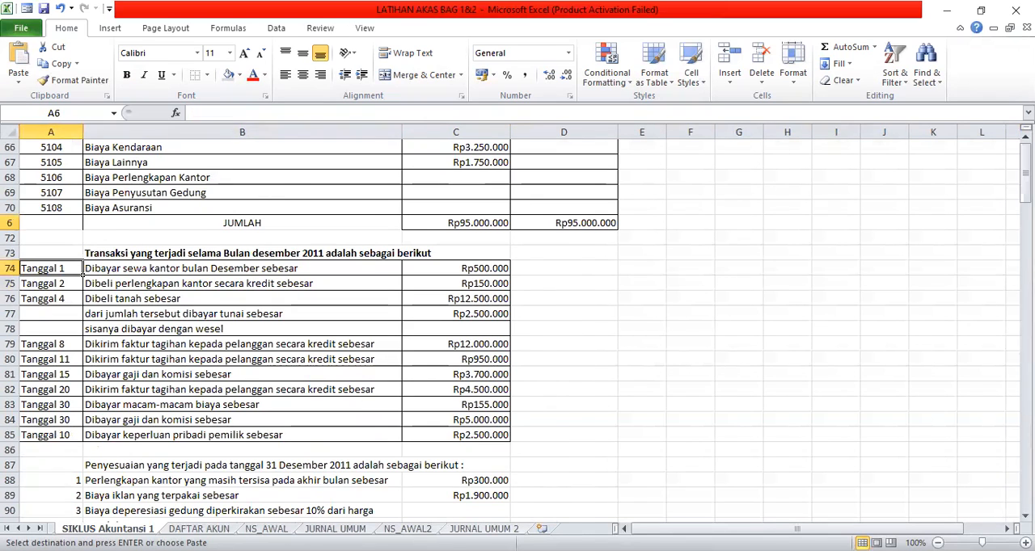
Change the report title in row 2 of the JURNAL UMUM 2 sheet to JURNAL UMUM.
{"action": "left_click", "coordinate": [483, 530]}
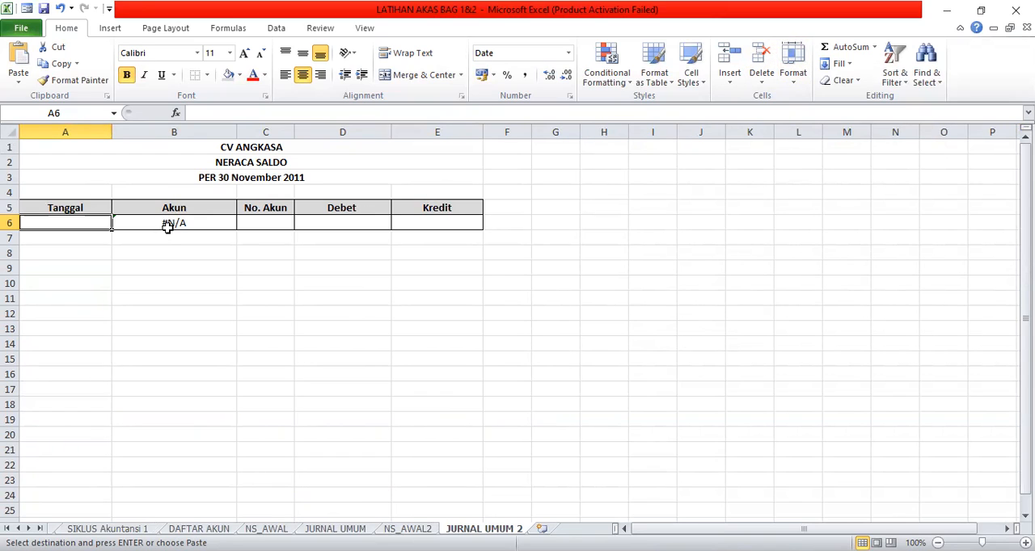
{"action": "left_click", "coordinate": [213, 146]}
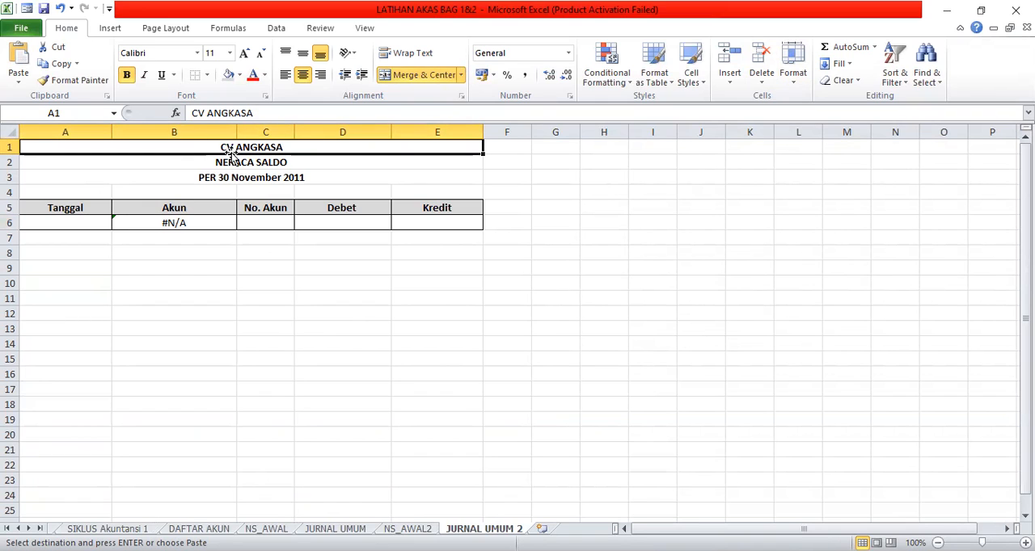
{"action": "left_click", "coordinate": [245, 165]}
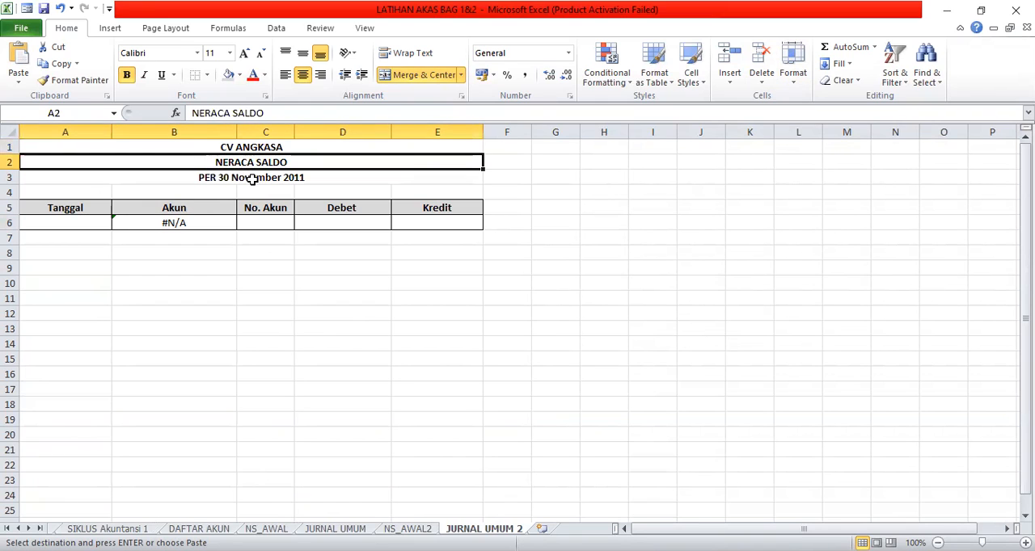
{"action": "left_click", "coordinate": [252, 180]}
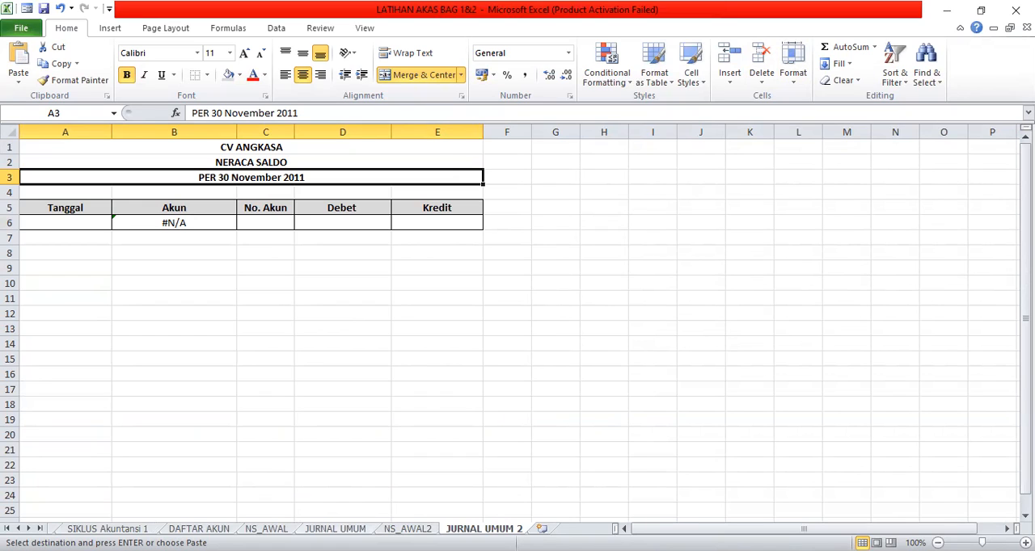
{"action": "left_click", "coordinate": [251, 162]}
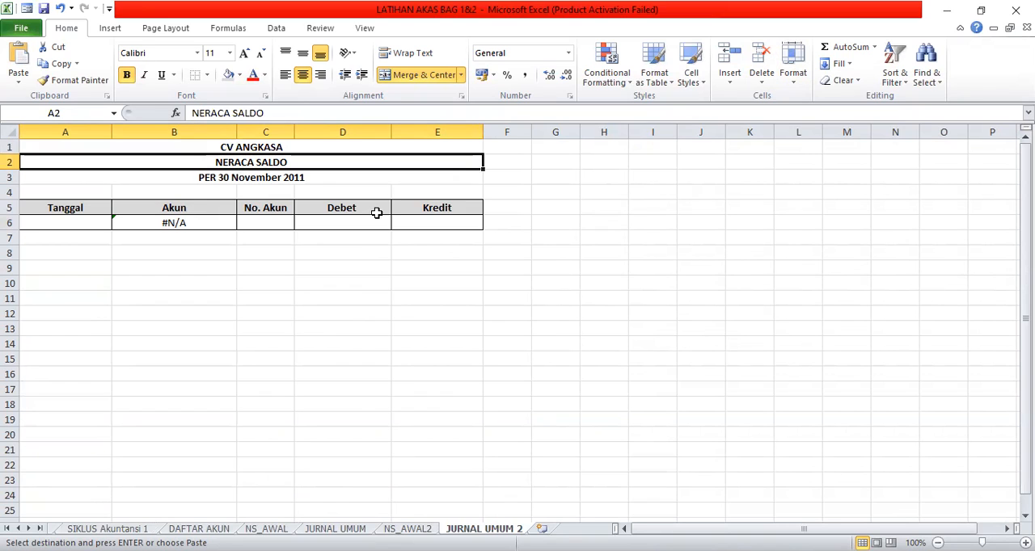
{"action": "type", "text": "KJU"}
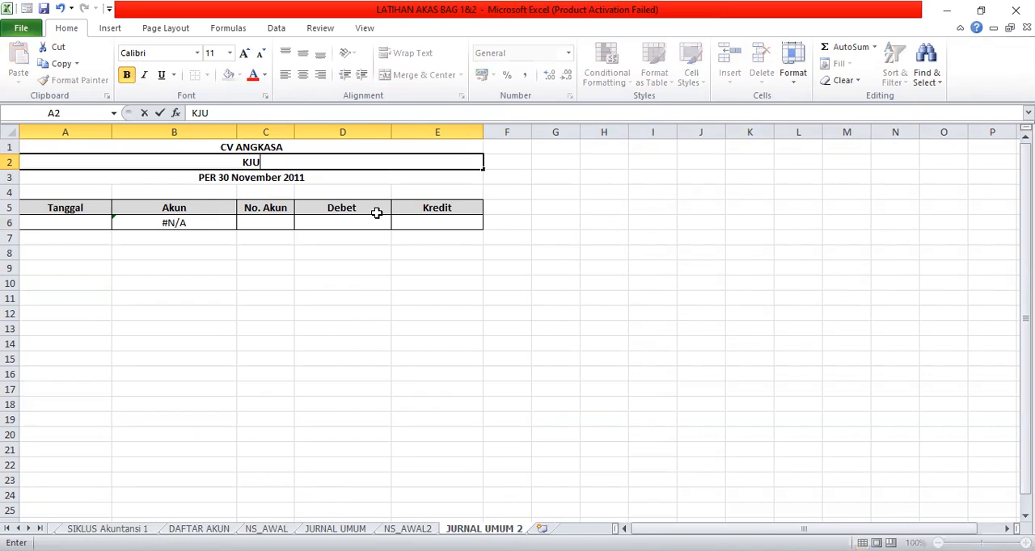
{"action": "key", "text": "BackSpace"}
{"action": "key", "text": "BackSpace"}
{"action": "key", "text": "BackSpace"}
{"action": "type", "text": "JURNAL"}
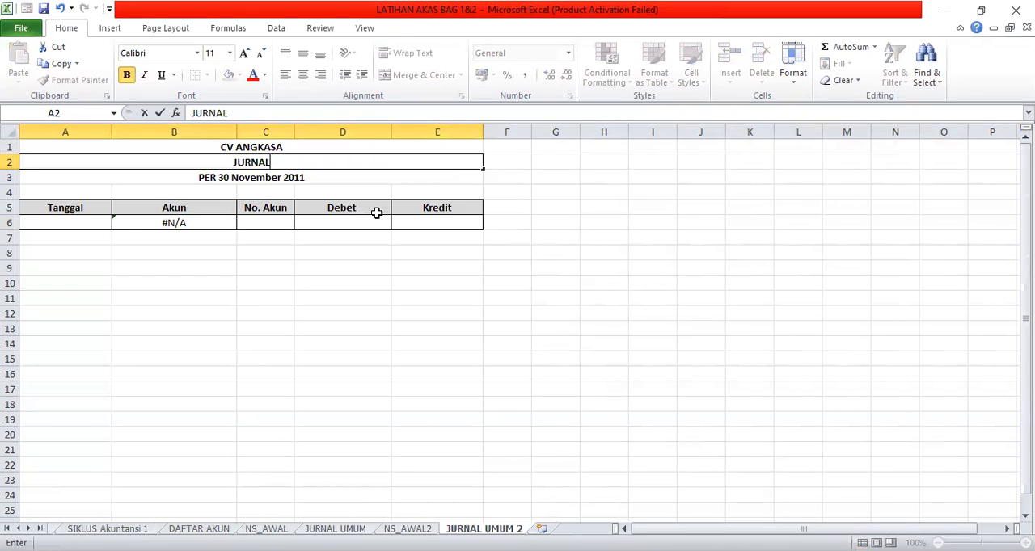
{"action": "type", "text": " UMUM"}
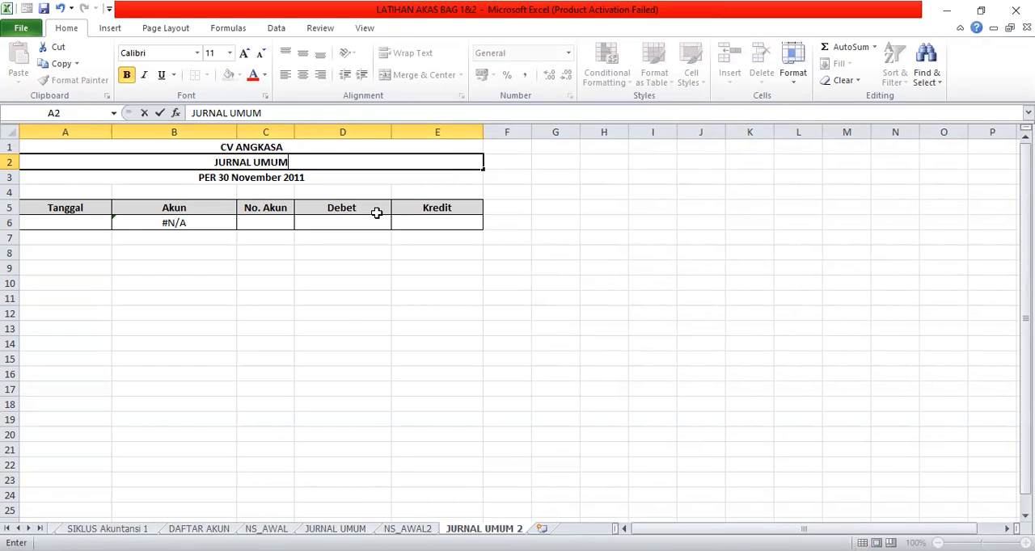
Change the period line in row 3 of the JURNAL UMUM 2 sheet to DESEMBER 2011.
{"action": "left_click", "coordinate": [271, 180]}
{"action": "left_click", "coordinate": [271, 180]}
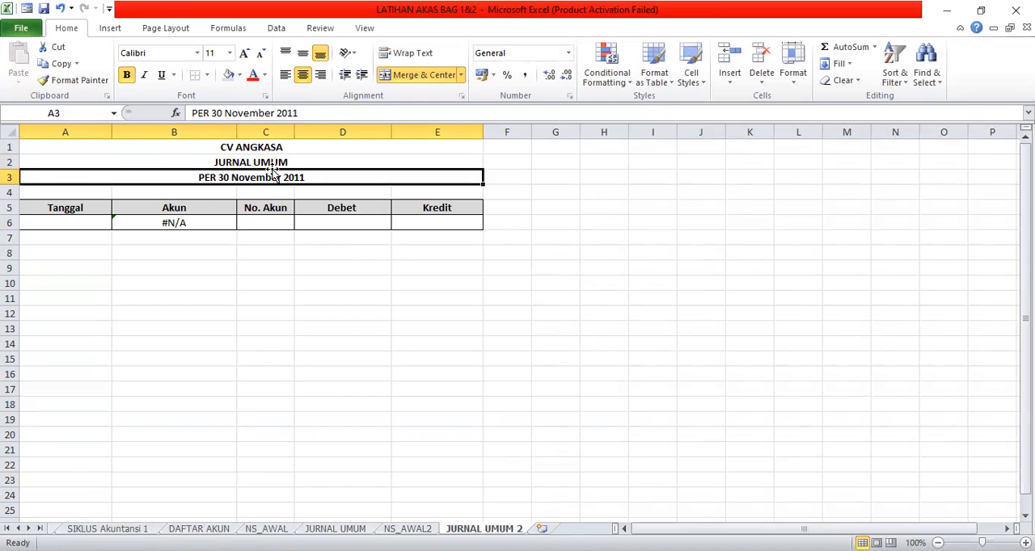
{"action": "left_click", "coordinate": [277, 113]}
{"action": "key", "text": "BackSpace"}
{"action": "key", "text": "BackSpace"}
{"action": "key", "text": "BackSpace"}
{"action": "key", "text": "BackSpace"}
{"action": "key", "text": "BackSpace"}
{"action": "key", "text": "BackSpace"}
{"action": "key", "text": "BackSpace"}
{"action": "key", "text": "BackSpace"}
{"action": "key", "text": "BackSpace"}
{"action": "key", "text": "BackSpace"}
{"action": "key", "text": "BackSpace"}
{"action": "key", "text": "BackSpace"}
{"action": "key", "text": "BackSpace"}
{"action": "key", "text": "BackSpace"}
{"action": "key", "text": "BackSpace"}
{"action": "key", "text": "BackSpace"}
{"action": "type", "text": "DESEMBER"}
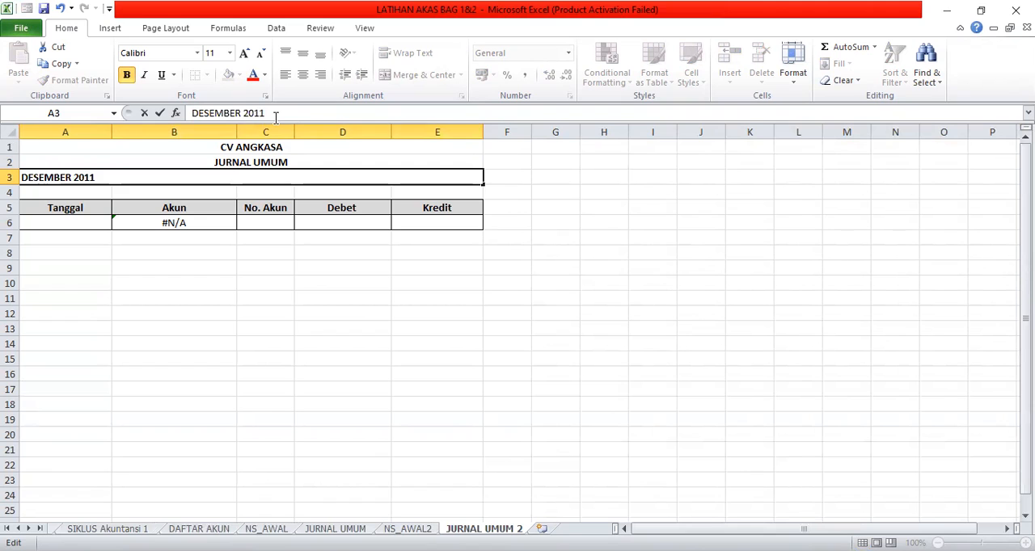
{"action": "key", "text": "Return"}
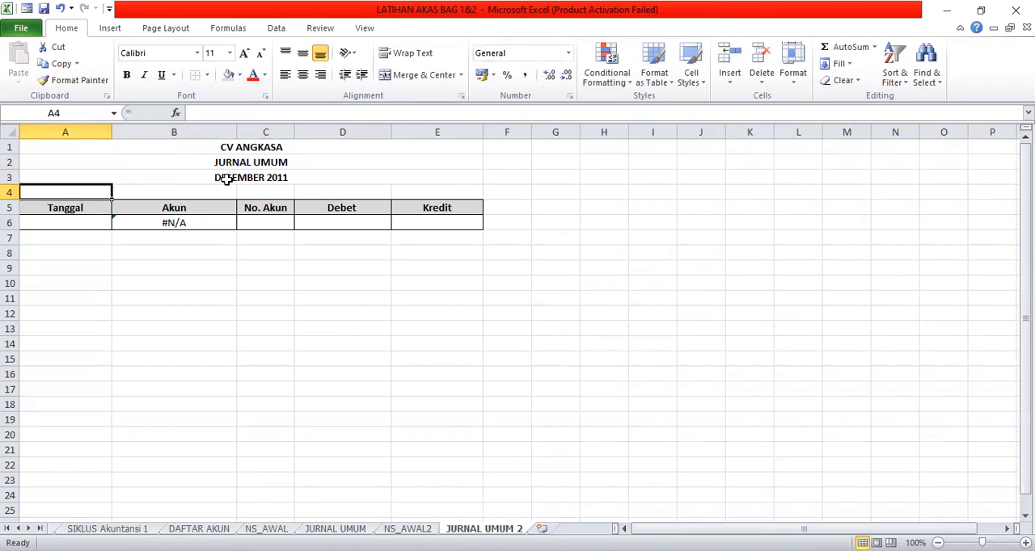
Review the journal table's column headings in row 5, from Tanggal through Kredit.
{"action": "left_click", "coordinate": [84, 208]}
{"action": "left_click", "coordinate": [83, 219]}
{"action": "left_click", "coordinate": [145, 197]}
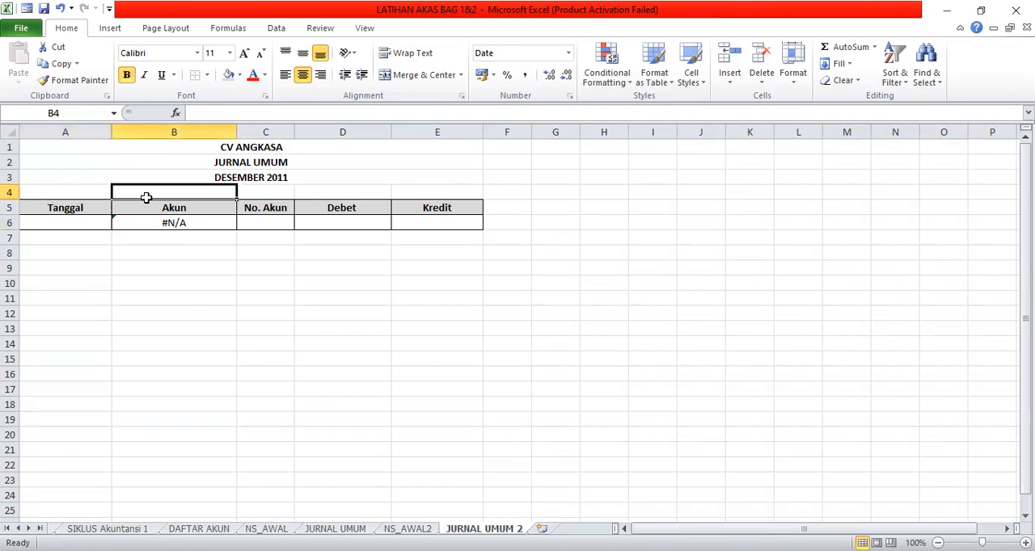
{"action": "left_click", "coordinate": [148, 204]}
{"action": "left_click", "coordinate": [271, 203]}
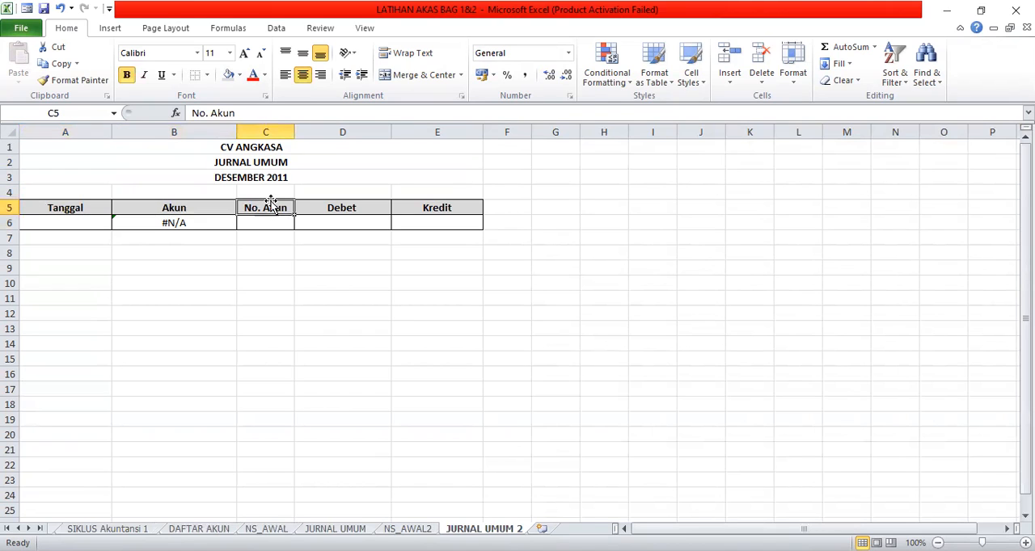
{"action": "left_click", "coordinate": [340, 208]}
{"action": "left_click", "coordinate": [449, 208]}
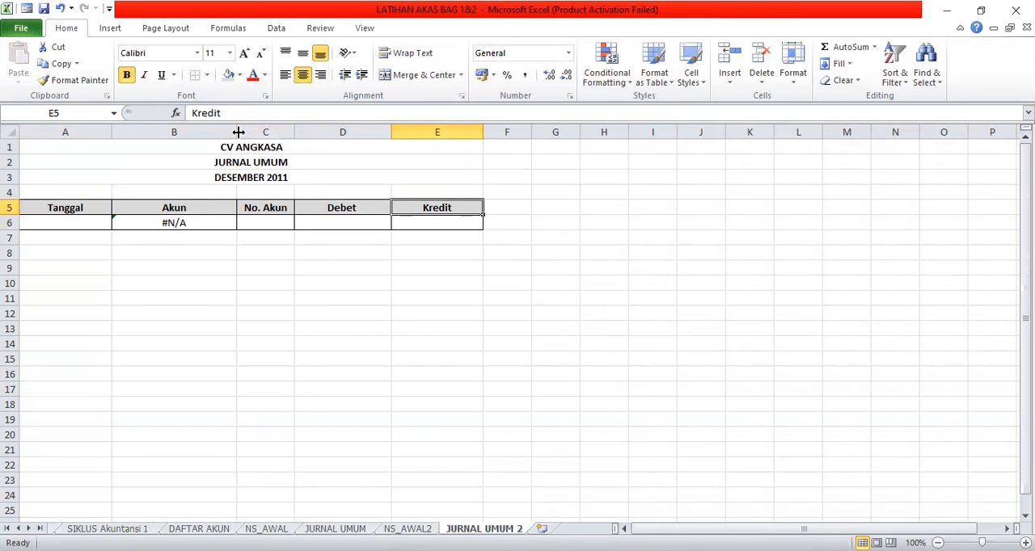
Widen the Akun column slightly, and check the DAFTAR AKUN and JURNAL UMUM sheets that the formula in B6 refers to.
{"action": "left_click_drag", "start_coordinate": [238, 132], "coordinate": [254, 131]}
{"action": "left_click", "coordinate": [192, 224]}
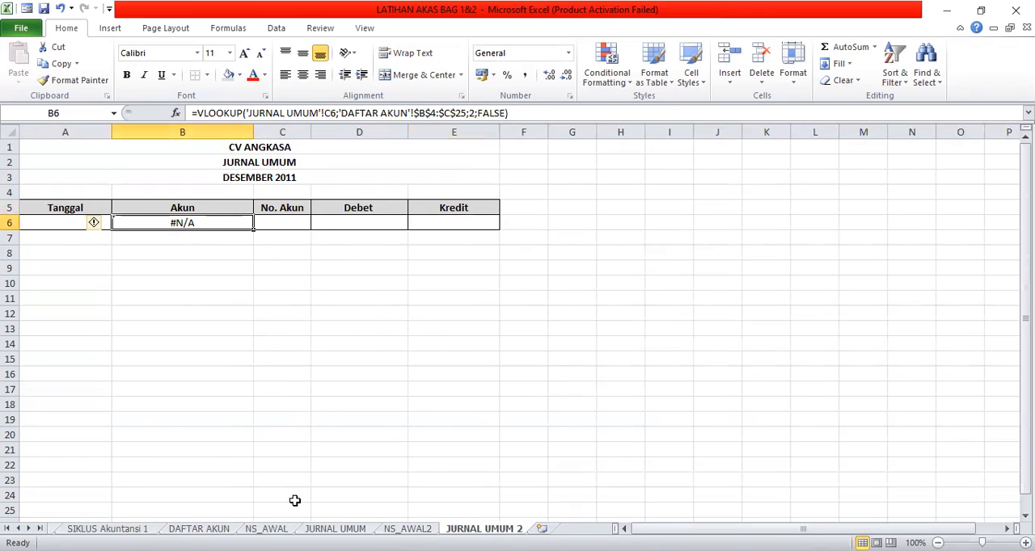
{"action": "left_click", "coordinate": [199, 529]}
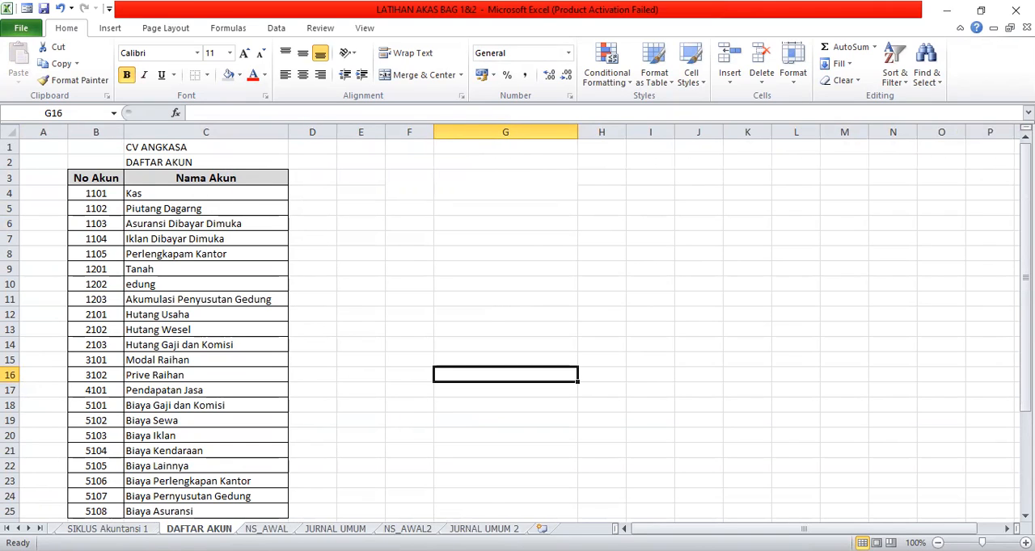
{"action": "left_click", "coordinate": [336, 529]}
{"action": "left_click", "coordinate": [484, 529]}
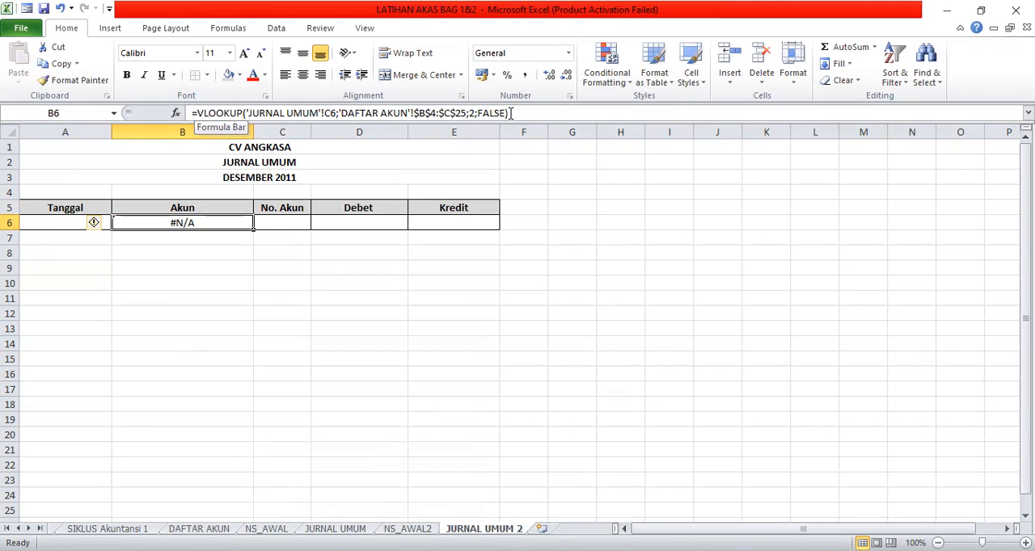
Clear the existing VLOOKUP formula from the first Akun cell, B6.
{"action": "left_click_drag", "start_coordinate": [511, 113], "coordinate": [244, 113]}
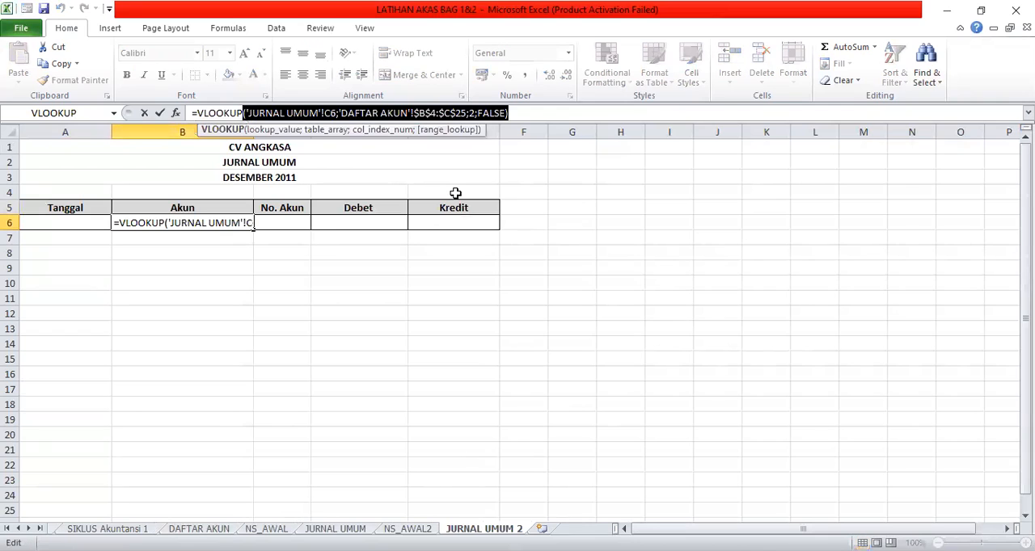
{"action": "key", "text": "BackSpace"}
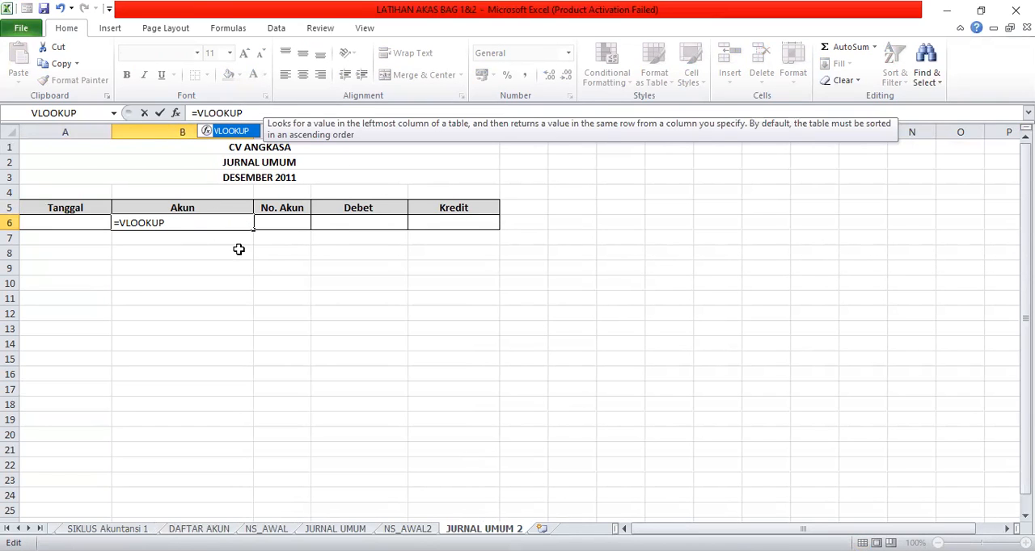
{"action": "left_click", "coordinate": [180, 223]}
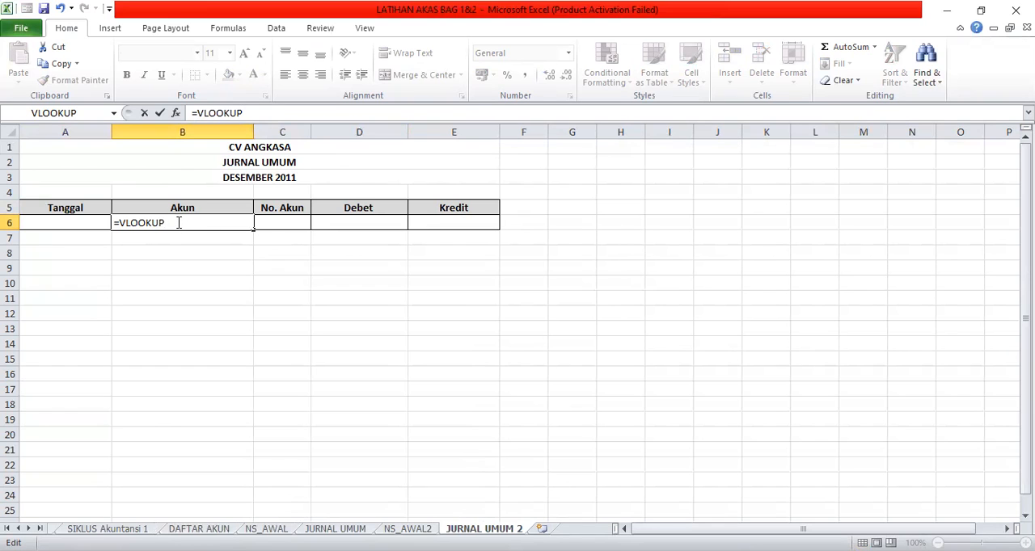
{"action": "key", "text": "Return"}
{"action": "left_click", "coordinate": [198, 223]}
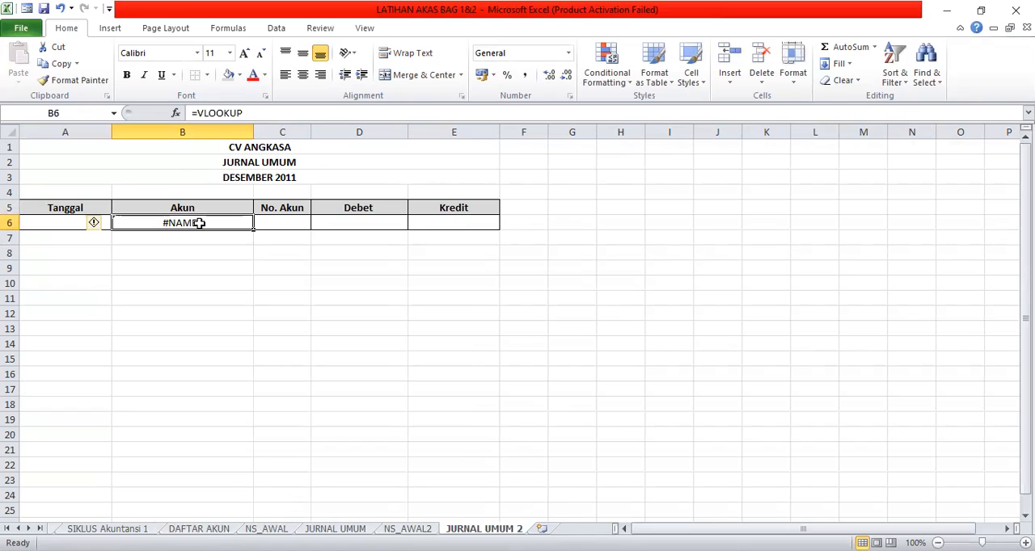
{"action": "left_click", "coordinate": [244, 113]}
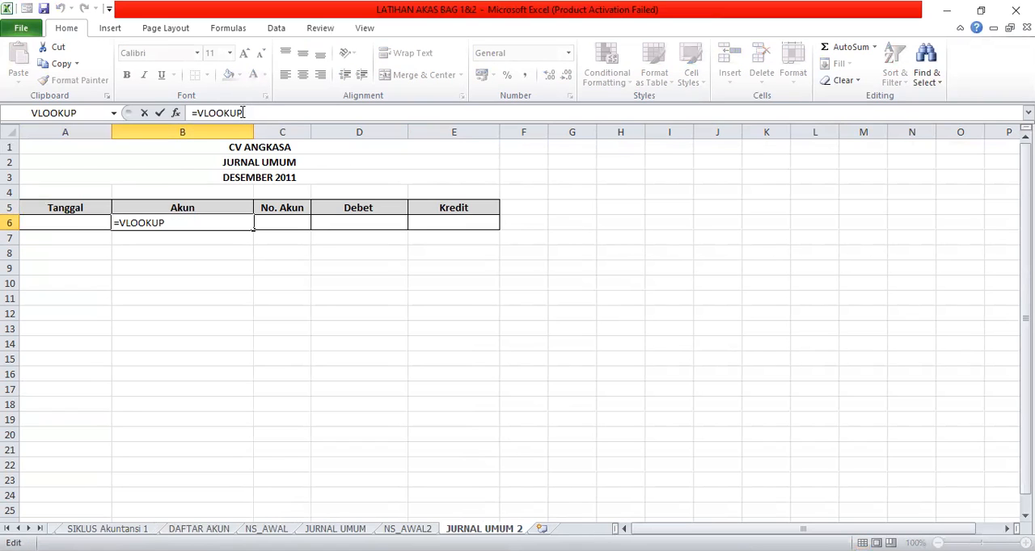
{"action": "key", "text": "BackSpace"}
{"action": "key", "text": "BackSpace"}
{"action": "key", "text": "BackSpace"}
{"action": "key", "text": "BackSpace"}
{"action": "key", "text": "BackSpace"}
{"action": "key", "text": "BackSpace"}
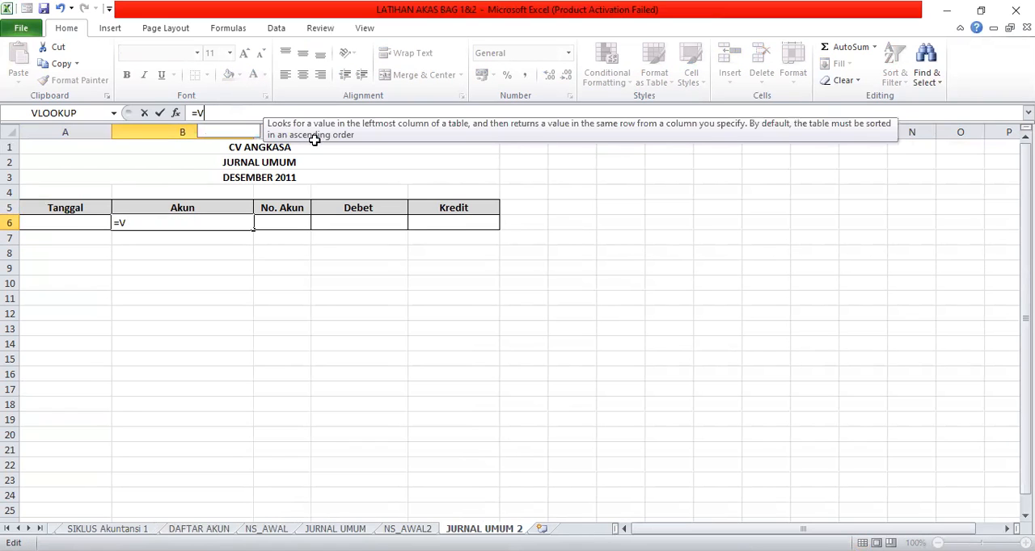
{"action": "key", "text": "BackSpace"}
{"action": "key", "text": "BackSpace"}
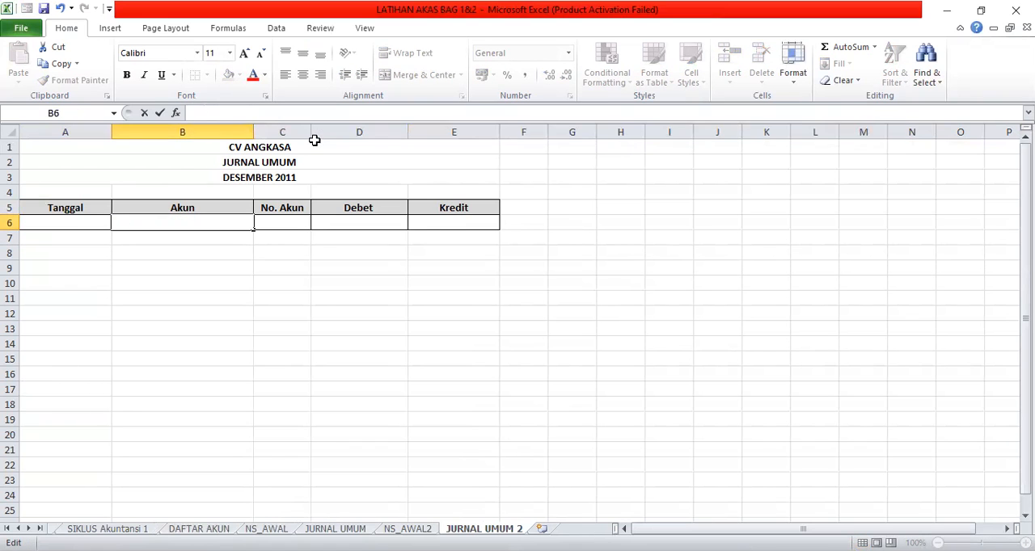
Insert a VLOOKUP function in B6 with the No. Akun cell C6 as its lookup value.
{"action": "left_click", "coordinate": [228, 28]}
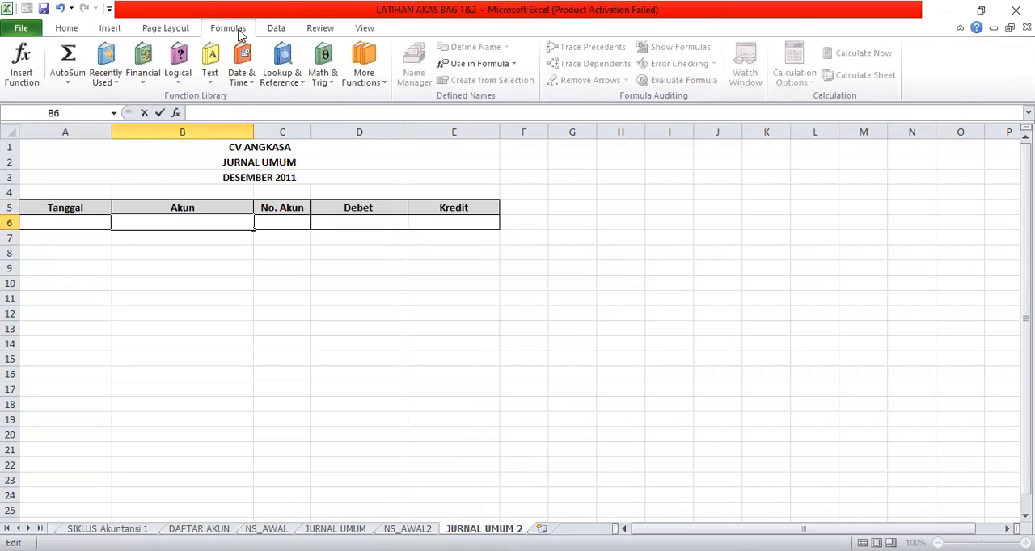
{"action": "left_click", "coordinate": [364, 79]}
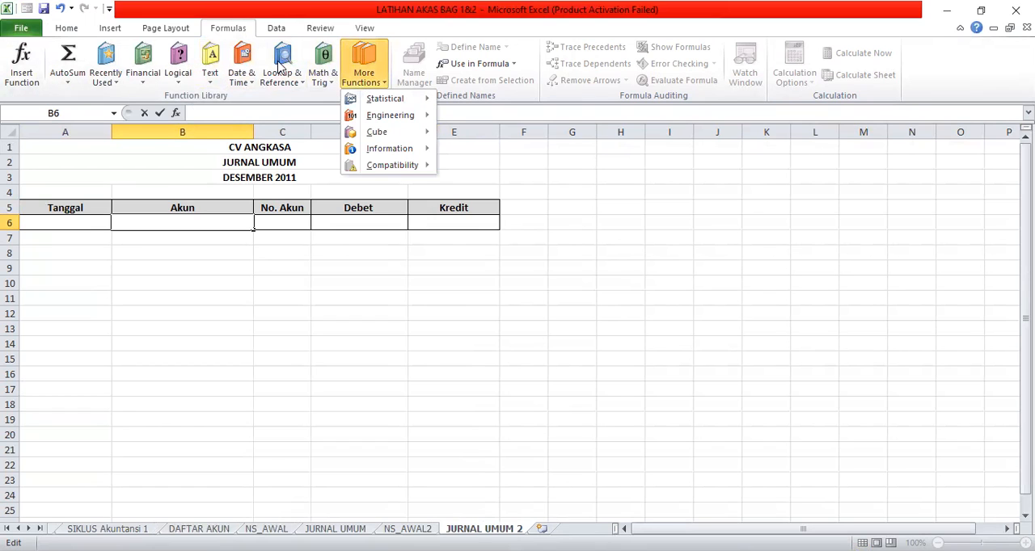
{"action": "left_click", "coordinate": [286, 81]}
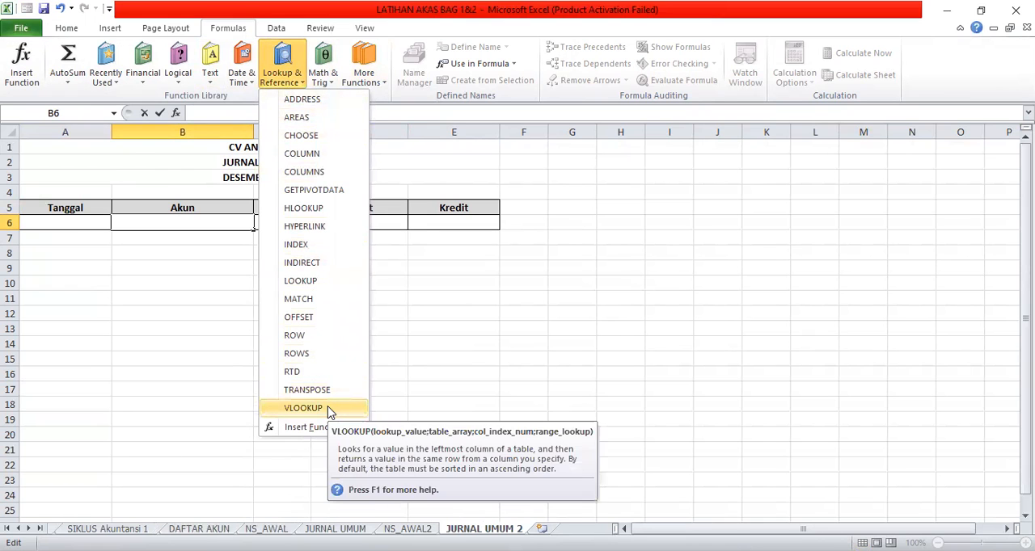
{"action": "left_click", "coordinate": [304, 409]}
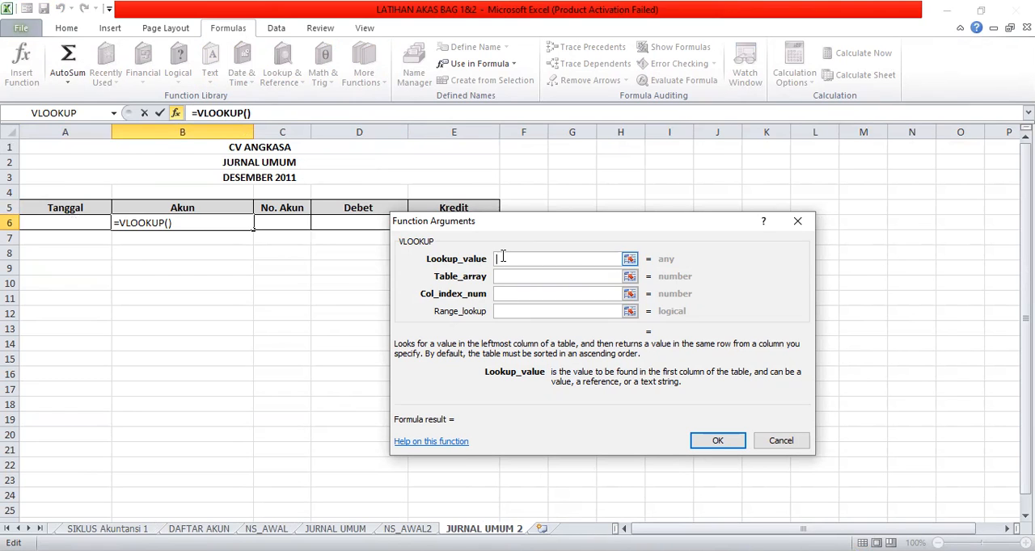
{"action": "left_click", "coordinate": [291, 221]}
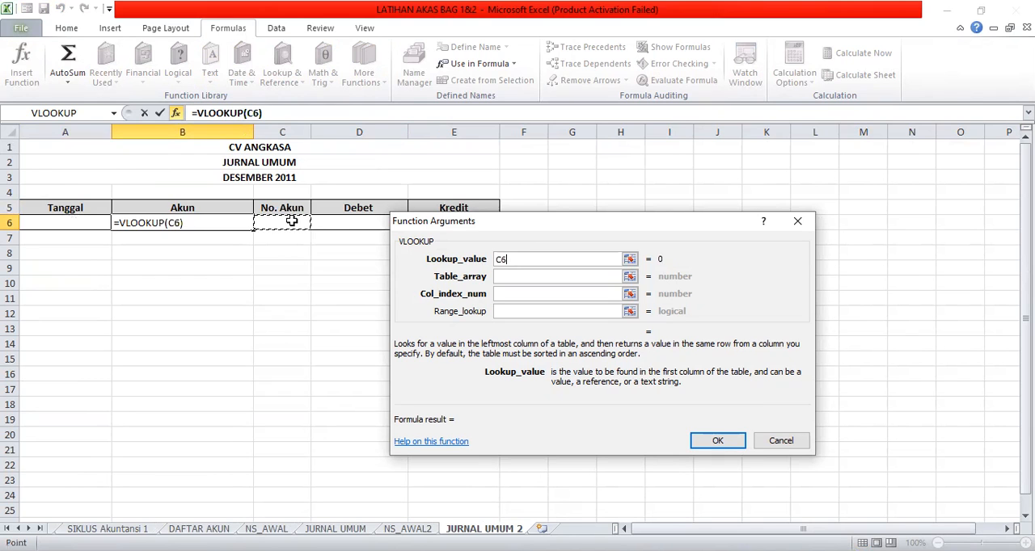
Set the VLOOKUP's table array to the account numbers and names in B4:C25 on the DAFTAR AKUN sheet.
{"action": "left_click", "coordinate": [499, 276]}
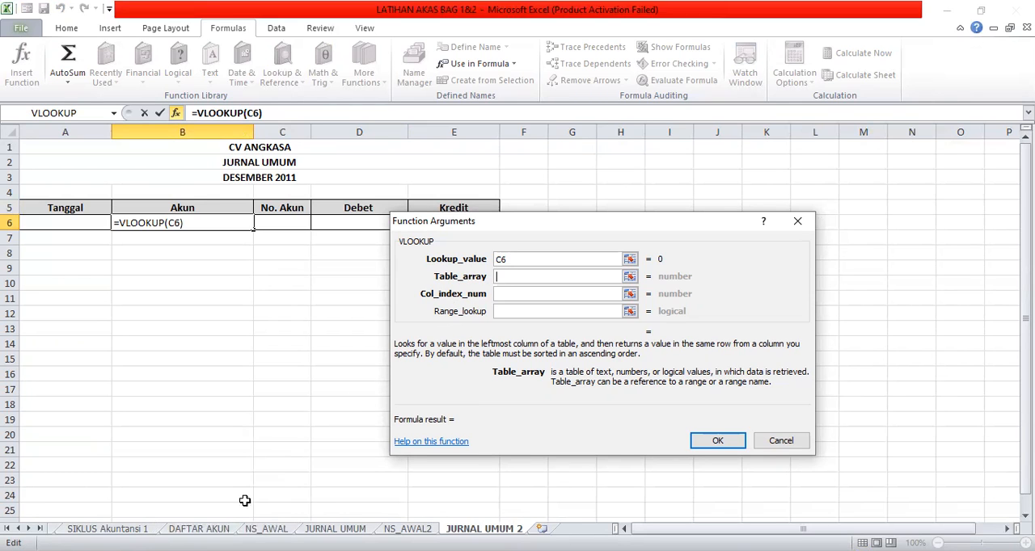
{"action": "left_click", "coordinate": [199, 529]}
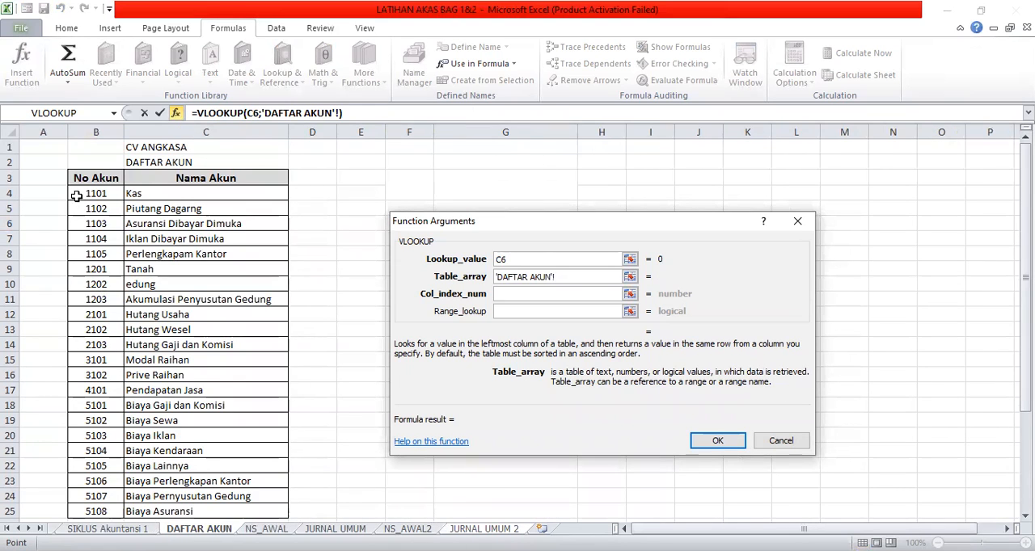
{"action": "left_click_drag", "start_coordinate": [79, 193], "coordinate": [134, 203]}
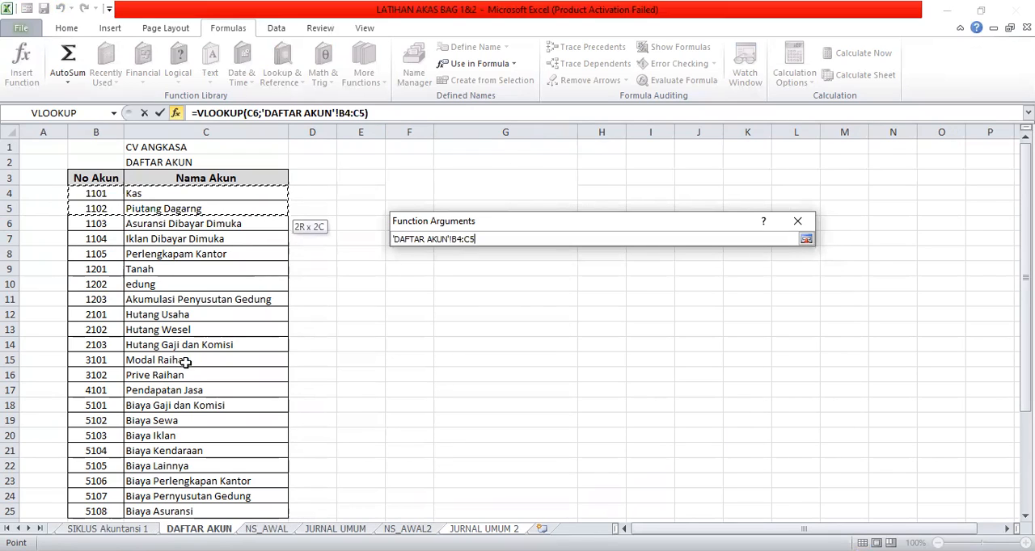
{"action": "left_click_drag", "start_coordinate": [231, 521], "coordinate": [229, 445]}
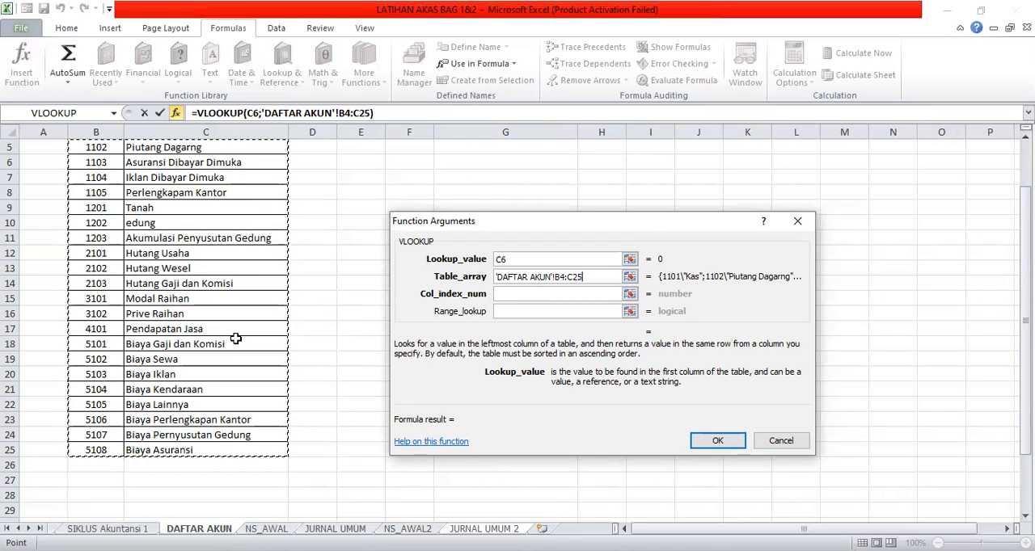
Make the VLOOKUP's table array reference absolute as 'DAFTAR AKUN'!$B$4:$C$25.
{"action": "left_click", "coordinate": [556, 279]}
{"action": "left_click", "coordinate": [611, 293]}
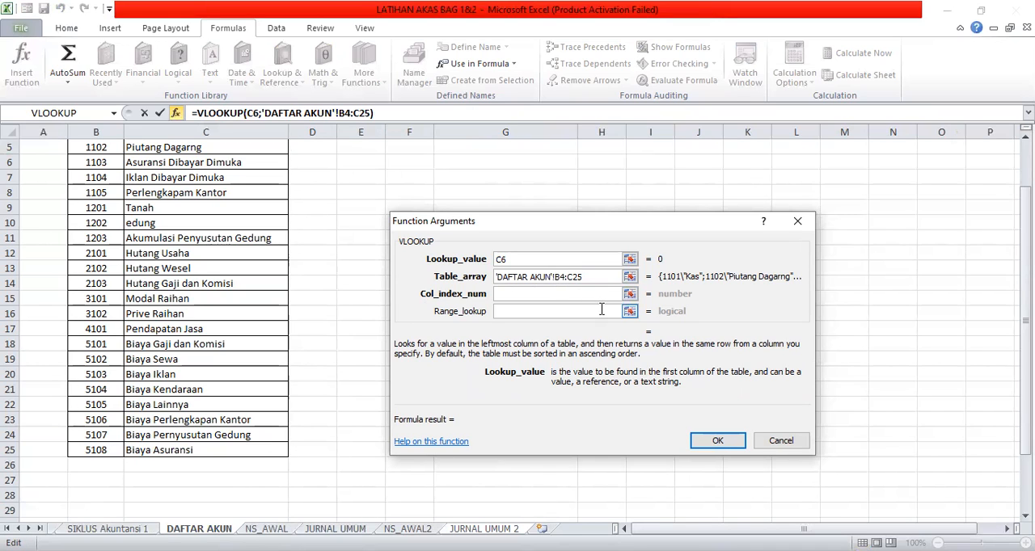
{"action": "type", "text": "$B"}
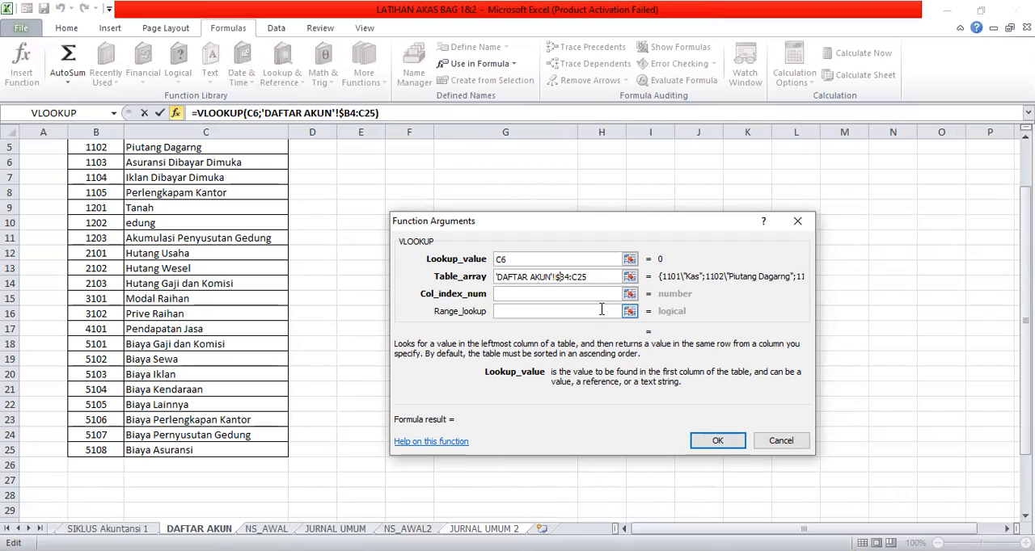
{"action": "type", "text": "$"}
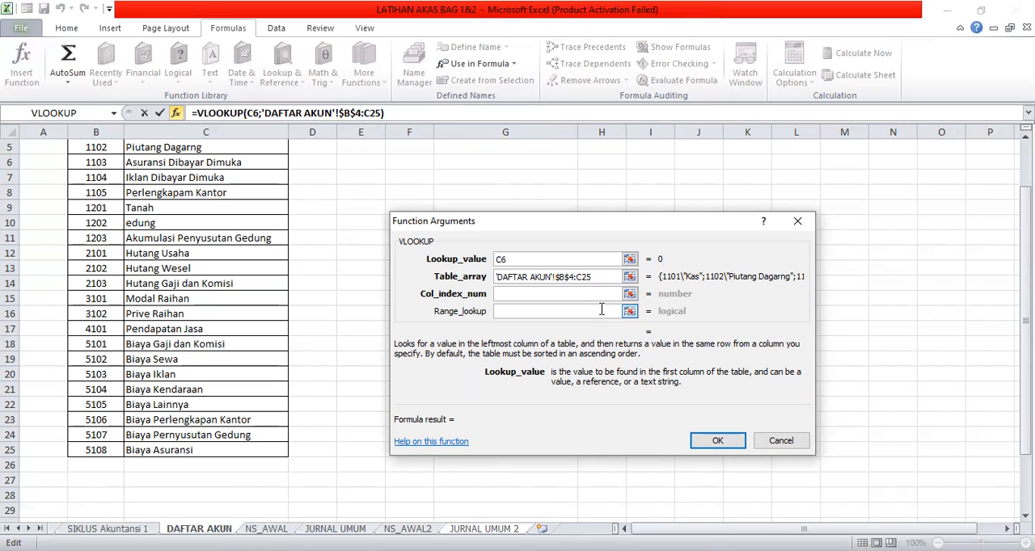
{"action": "type", "text": "$B"}
{"action": "type", "text": "$C$"}
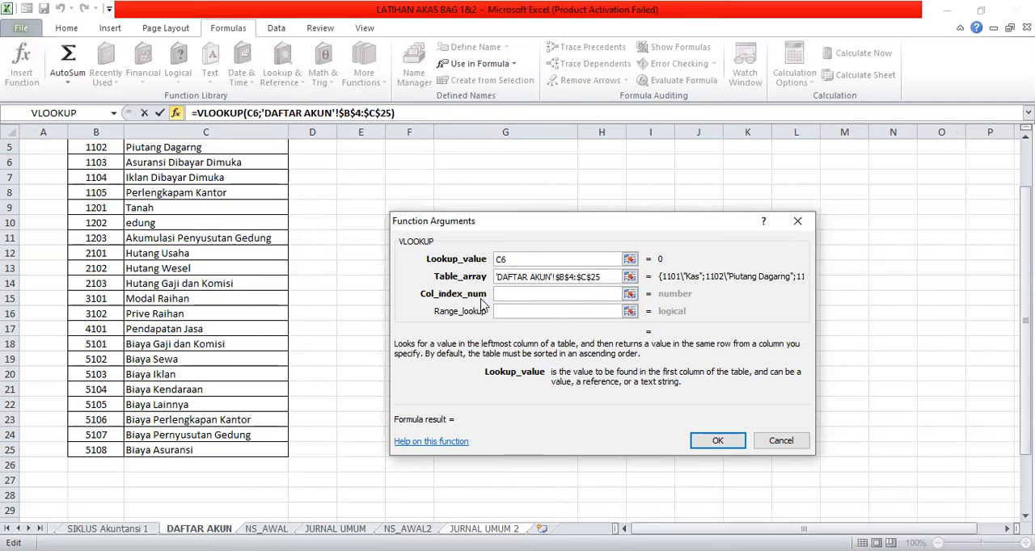
Complete the VLOOKUP in B6 with column index number 2 and range lookup FALSE.
{"action": "left_click", "coordinate": [511, 293]}
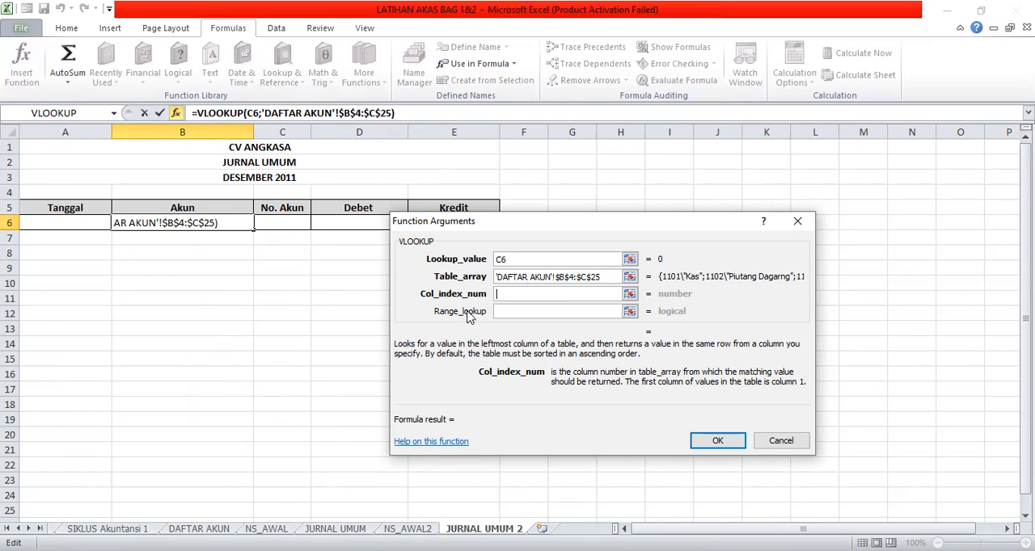
{"action": "type", "text": "2"}
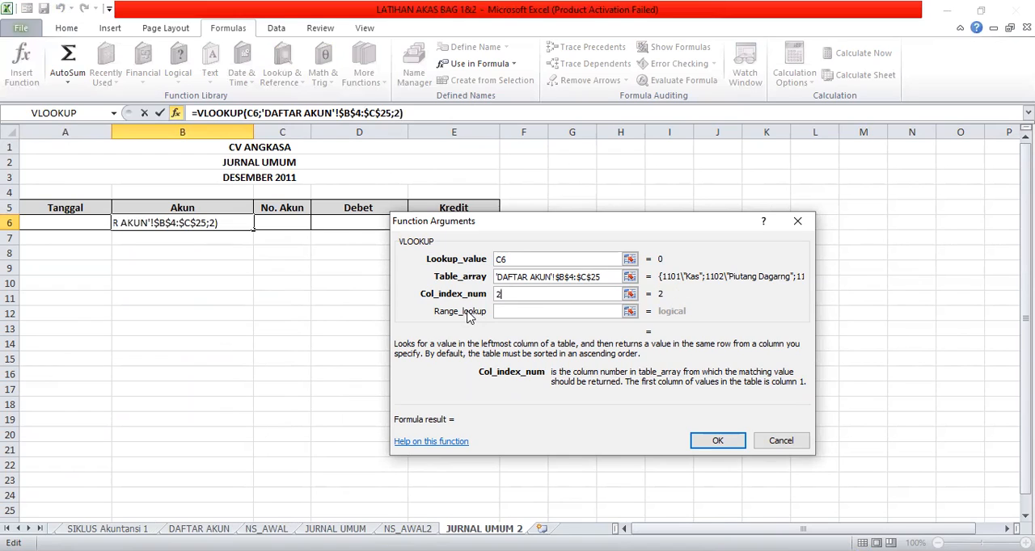
{"action": "left_click", "coordinate": [520, 313]}
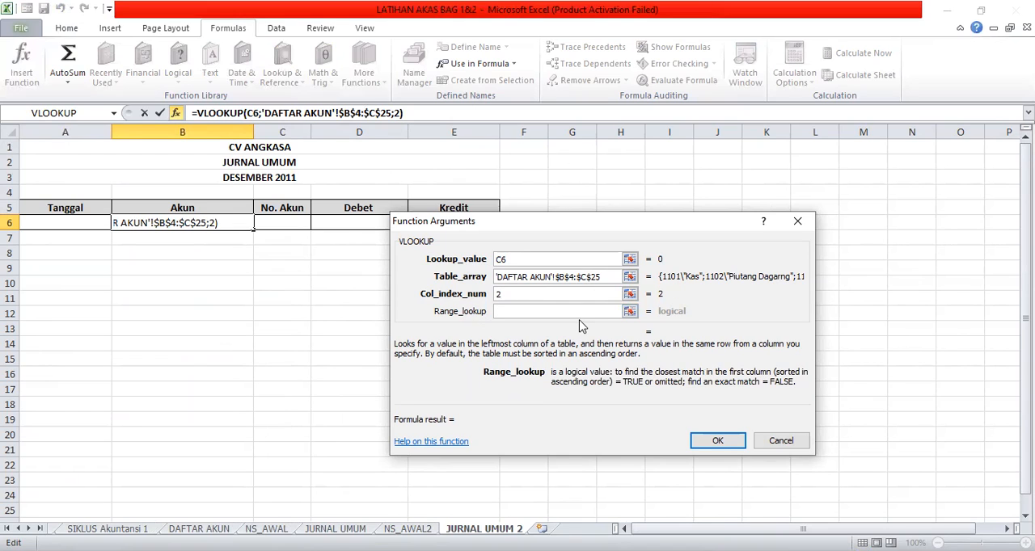
{"action": "type", "text": "FALSE"}
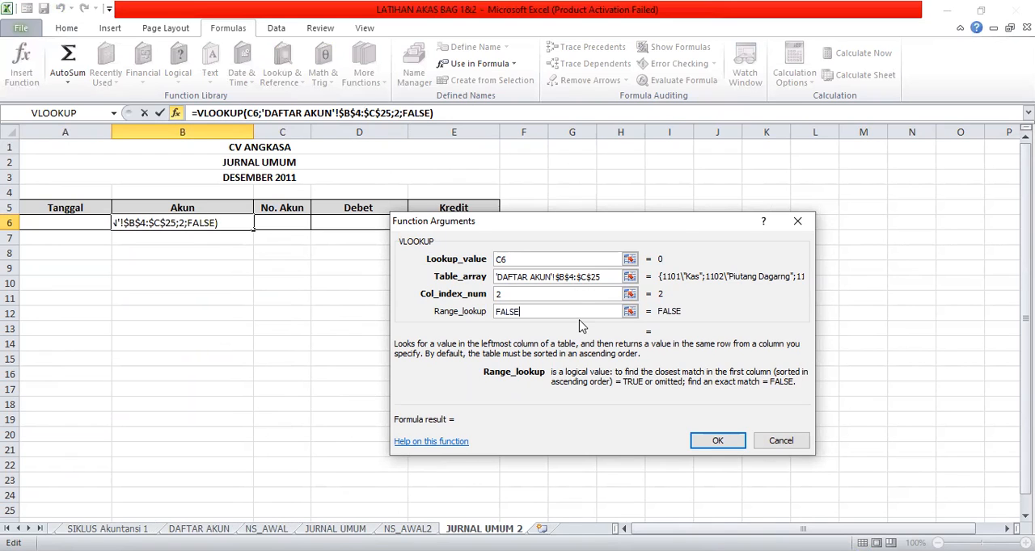
{"action": "left_click", "coordinate": [734, 443]}
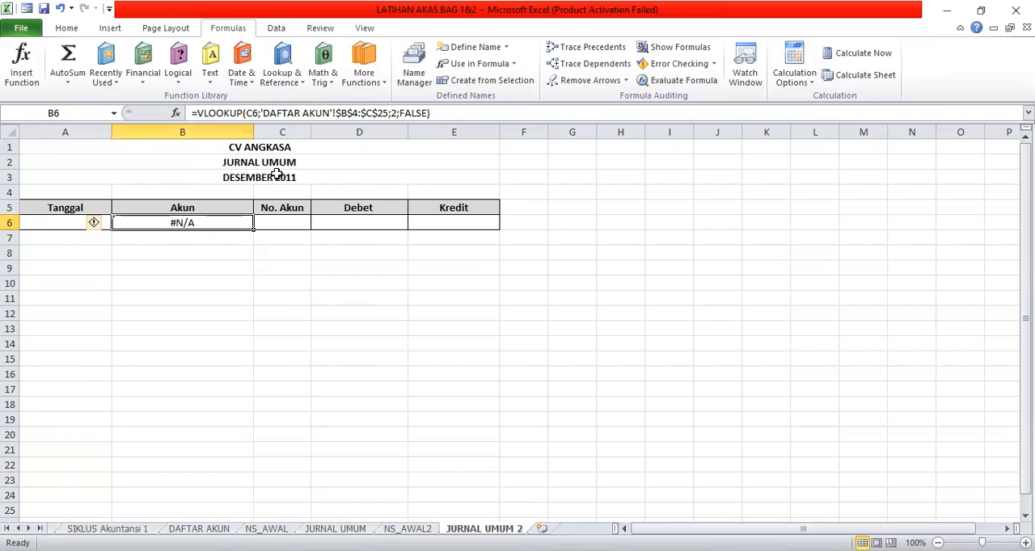
Save the workbook, and open the Quick Access Toolbar customization options with All Commands listed.
{"action": "left_click", "coordinate": [44, 9]}
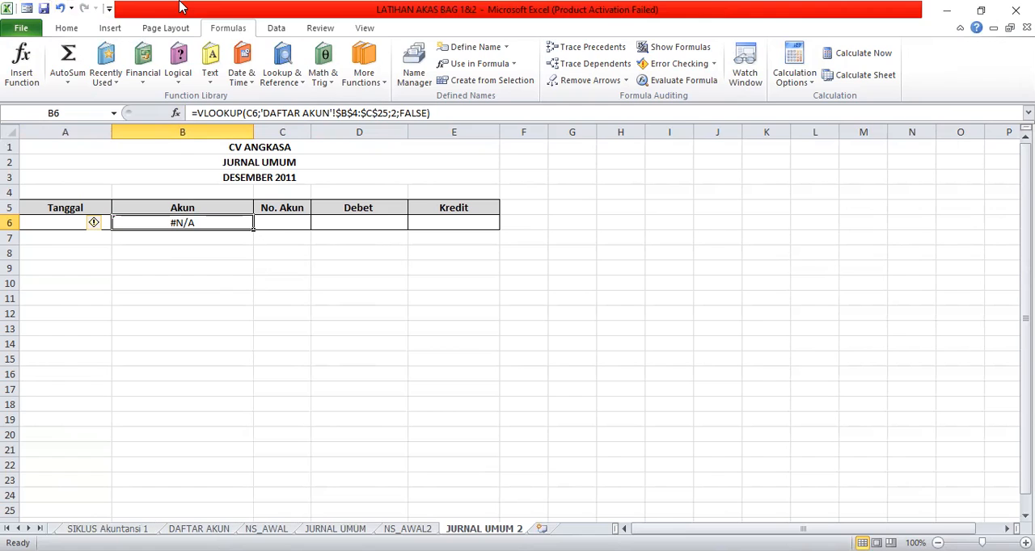
{"action": "right_click", "coordinate": [924, 73]}
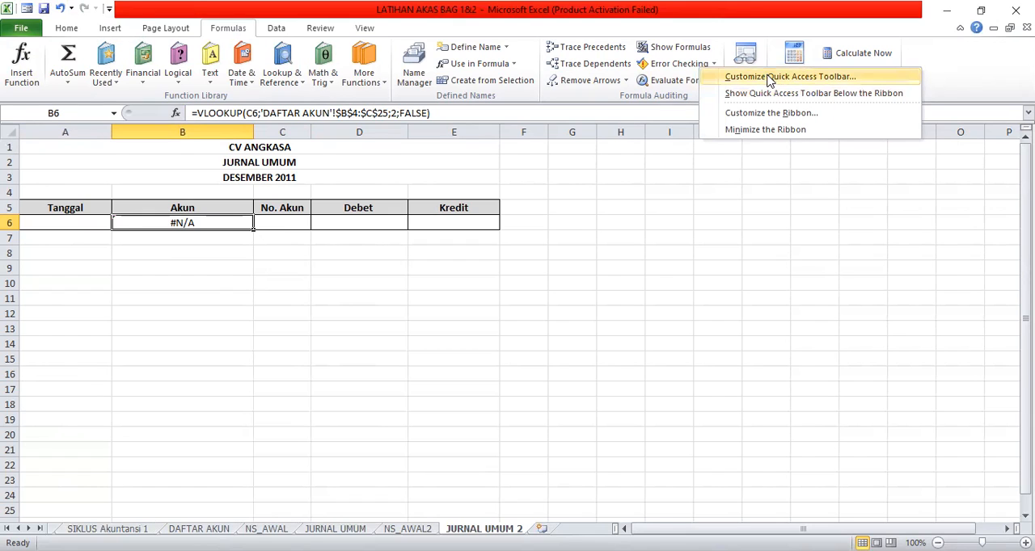
{"action": "key", "text": "Escape"}
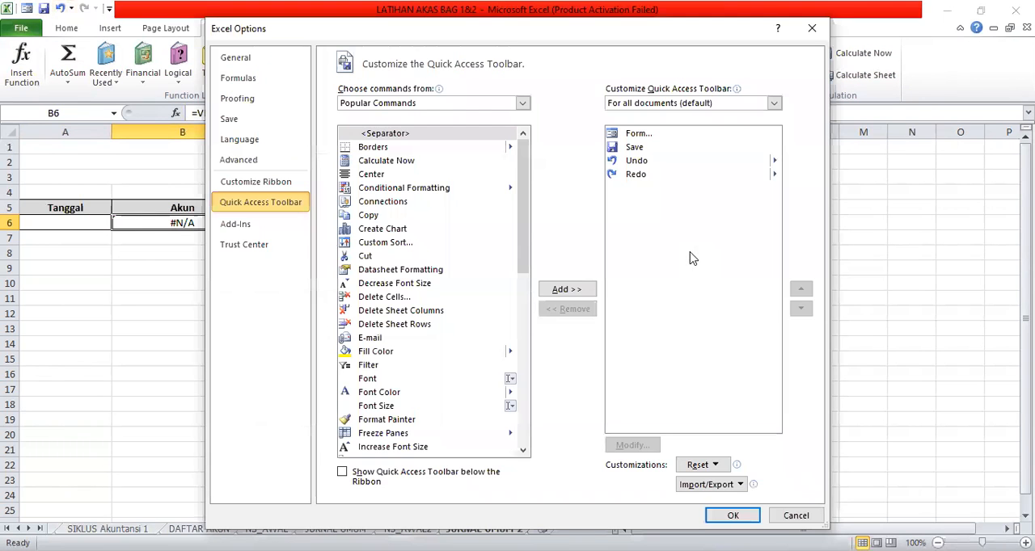
{"action": "left_click", "coordinate": [521, 104]}
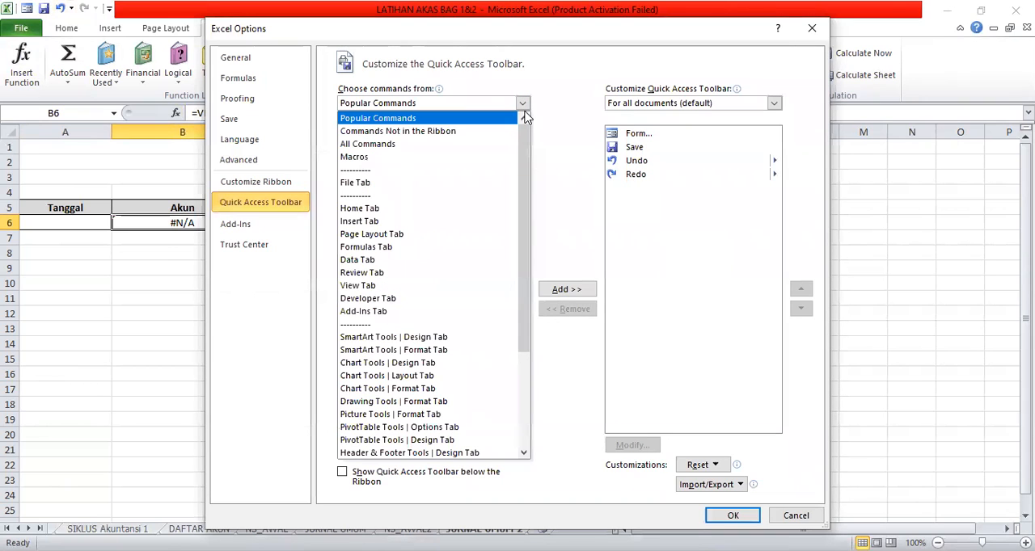
{"action": "left_click", "coordinate": [481, 145]}
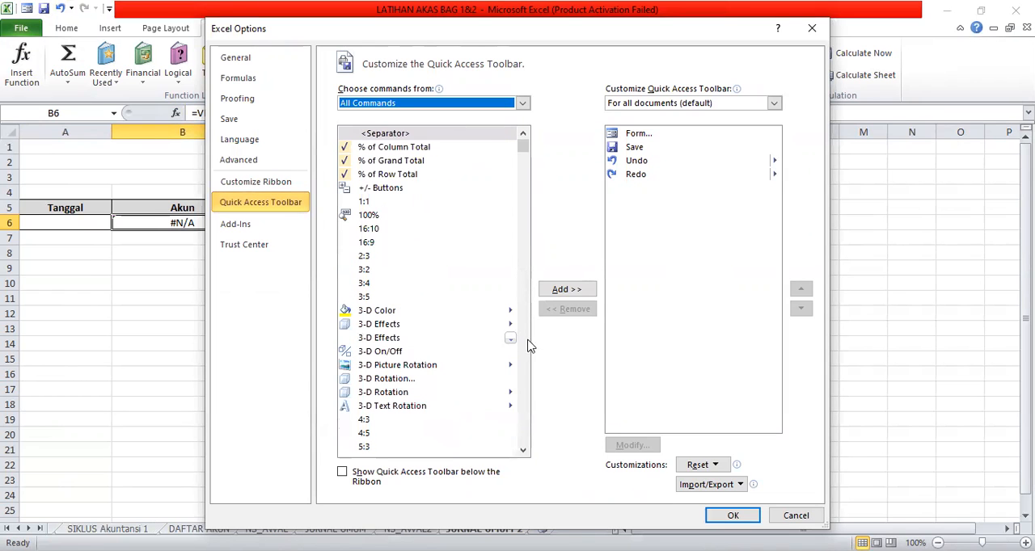
Find the Form command in the full command list, try to add it to the Quick Access Toolbar, and cancel the options.
{"action": "left_click", "coordinate": [523, 452]}
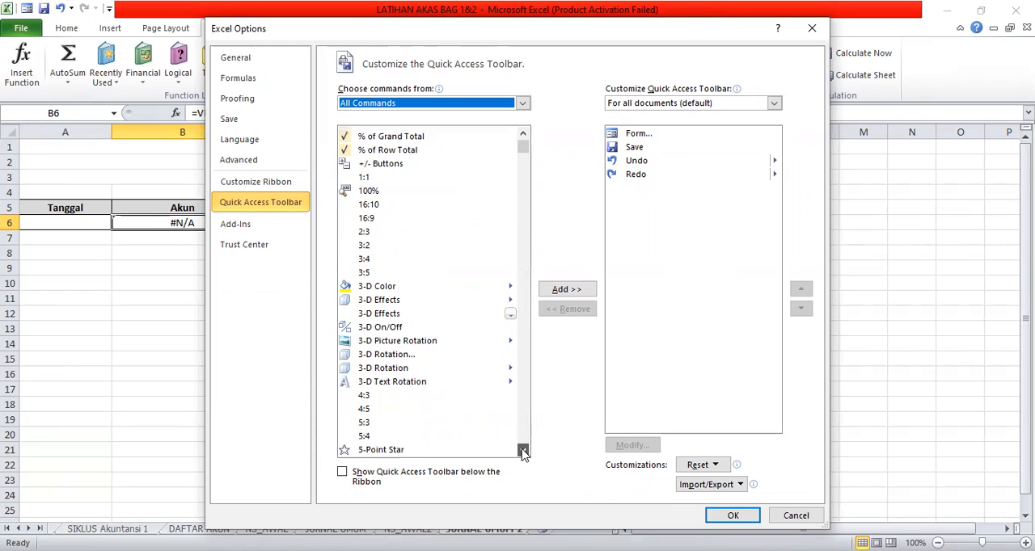
{"action": "left_click", "coordinate": [523, 452]}
{"action": "left_click", "coordinate": [524, 452]}
{"action": "left_click", "coordinate": [523, 452]}
{"action": "left_click", "coordinate": [524, 452]}
{"action": "left_click", "coordinate": [523, 452]}
{"action": "left_click", "coordinate": [523, 452]}
{"action": "left_click", "coordinate": [523, 452]}
{"action": "left_click", "coordinate": [523, 452]}
{"action": "left_click", "coordinate": [524, 452]}
{"action": "left_click", "coordinate": [523, 452]}
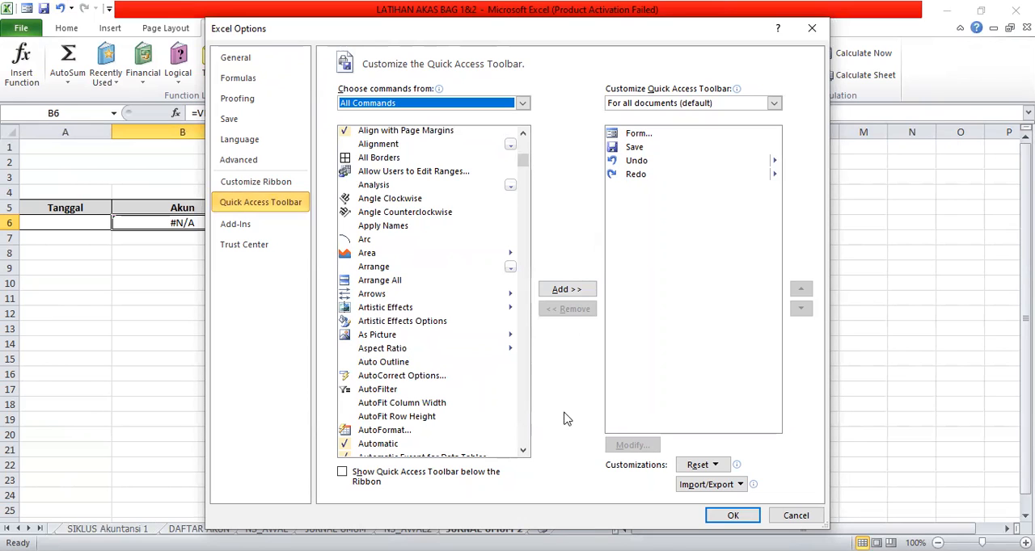
{"action": "left_click", "coordinate": [523, 452]}
{"action": "left_click", "coordinate": [523, 452]}
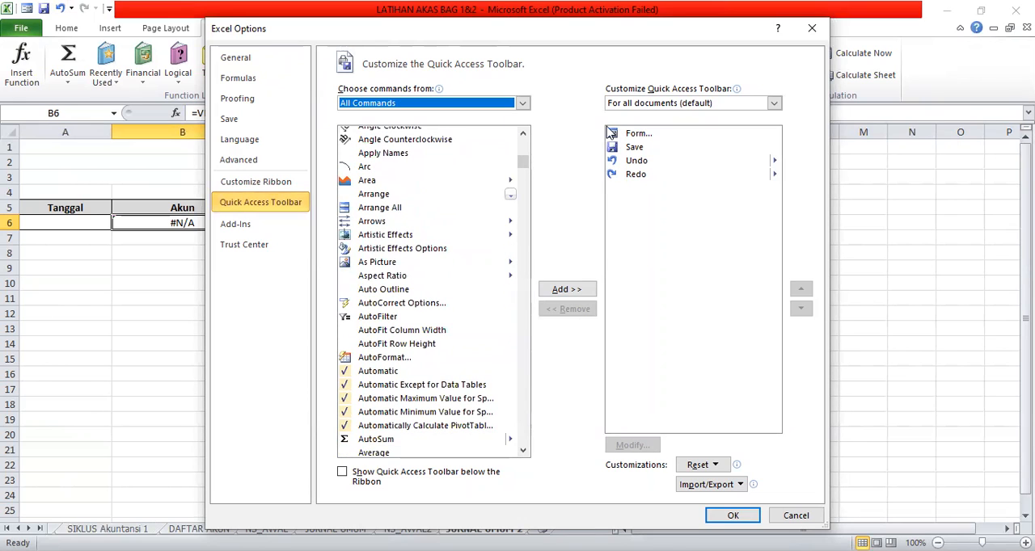
{"action": "left_click", "coordinate": [523, 452]}
{"action": "left_click", "coordinate": [523, 452]}
{"action": "left_click", "coordinate": [523, 452]}
{"action": "left_click_drag", "start_coordinate": [523, 452], "coordinate": [526, 443]}
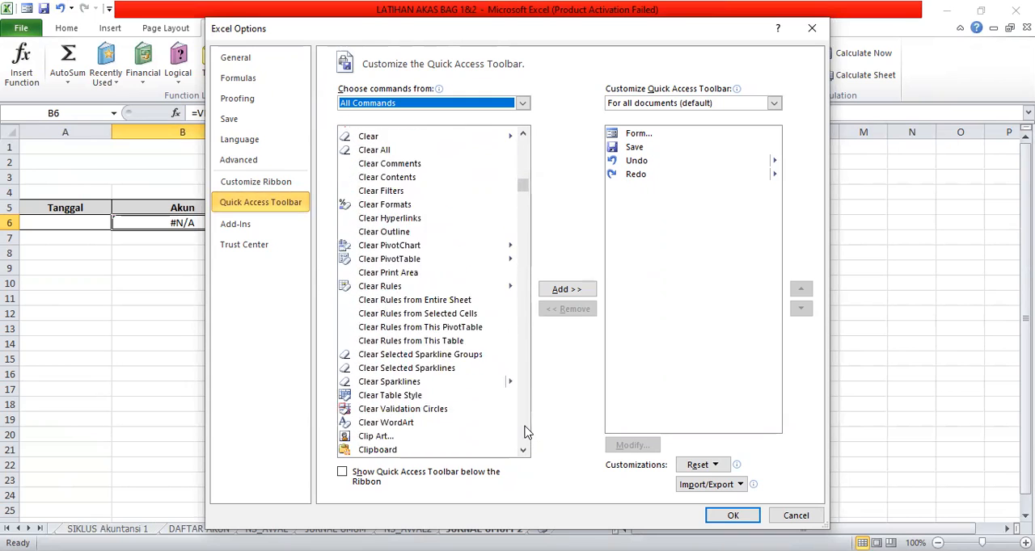
{"action": "left_click", "coordinate": [525, 433]}
{"action": "left_click", "coordinate": [525, 433]}
{"action": "left_click", "coordinate": [525, 432]}
{"action": "left_click", "coordinate": [526, 432]}
{"action": "left_click", "coordinate": [525, 433]}
{"action": "left_click", "coordinate": [526, 432]}
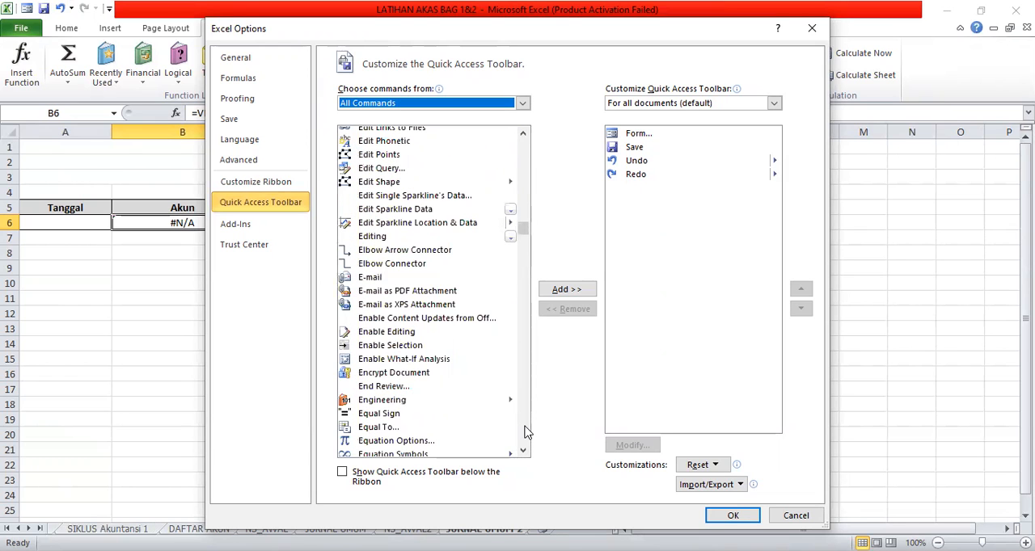
{"action": "left_click", "coordinate": [526, 437]}
{"action": "left_click", "coordinate": [527, 439]}
{"action": "left_click", "coordinate": [526, 439]}
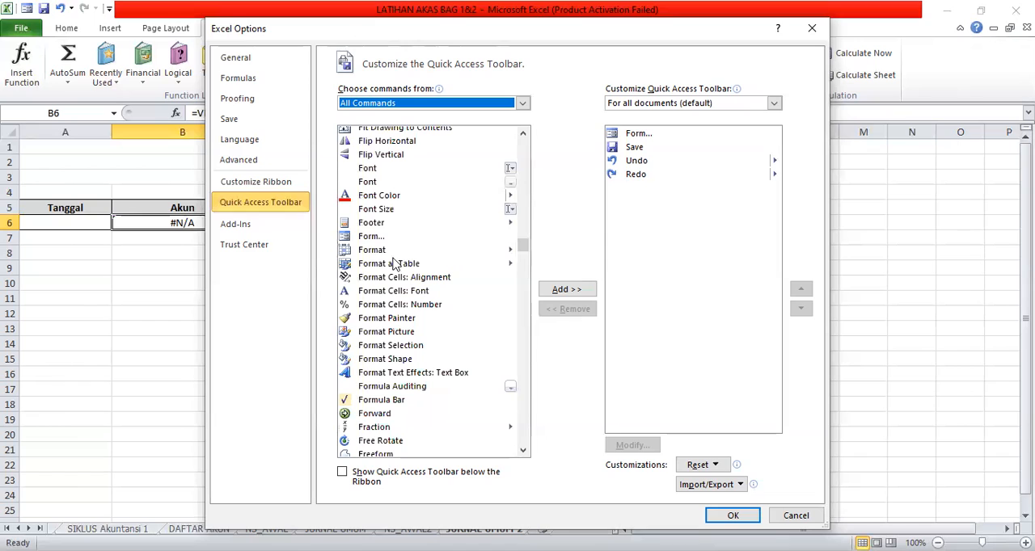
{"action": "left_click", "coordinate": [369, 237]}
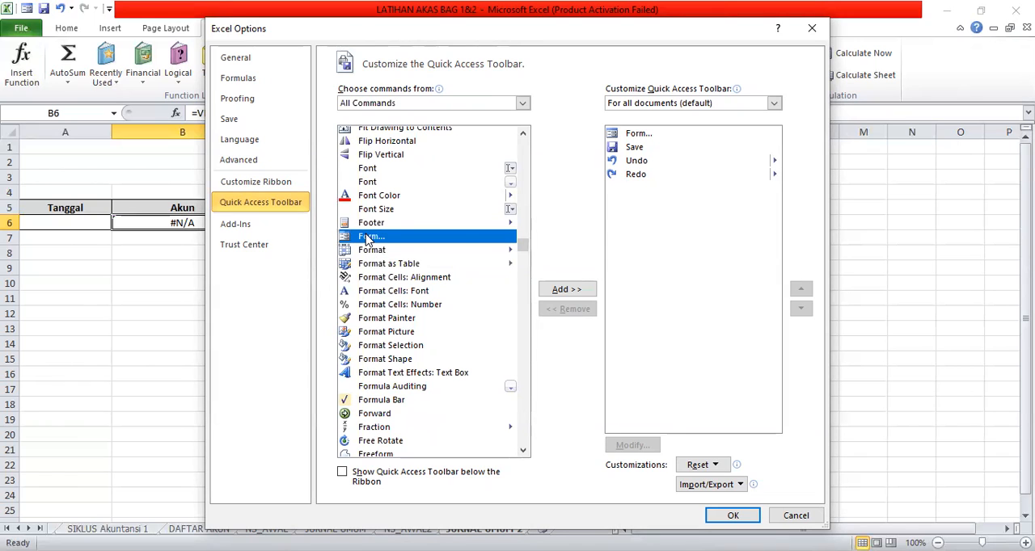
{"action": "left_click", "coordinate": [568, 290]}
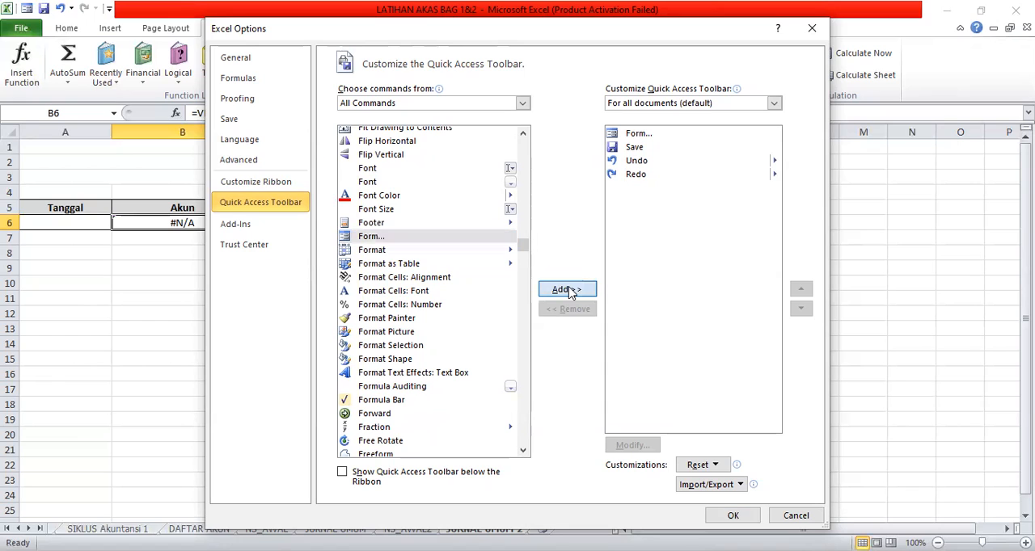
{"action": "left_click", "coordinate": [533, 313]}
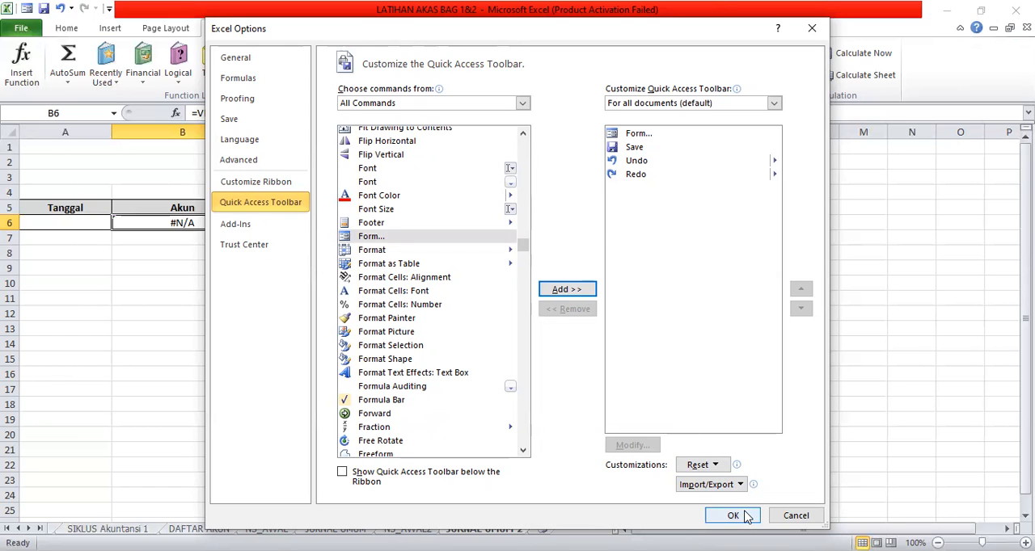
{"action": "left_click", "coordinate": [785, 522]}
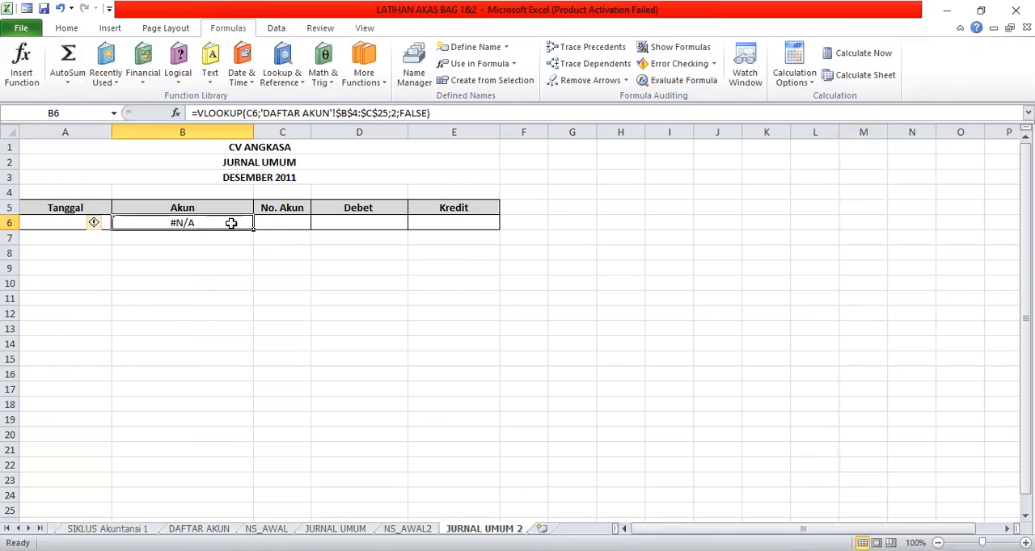
Open the data entry form for the journal table and set the first record's Tanggal to 1/12/2011.
{"action": "left_click", "coordinate": [27, 11]}
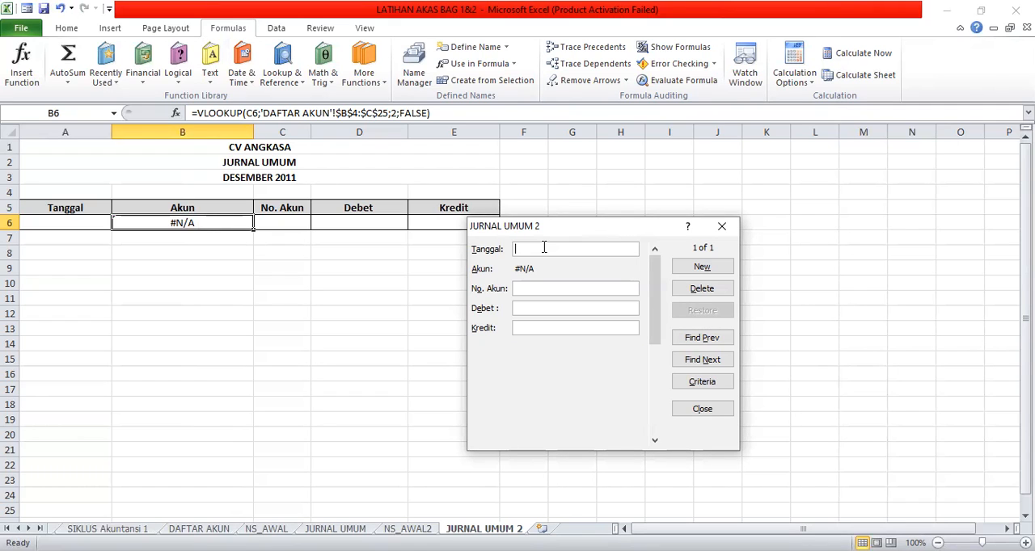
{"action": "type", "text": "102"}
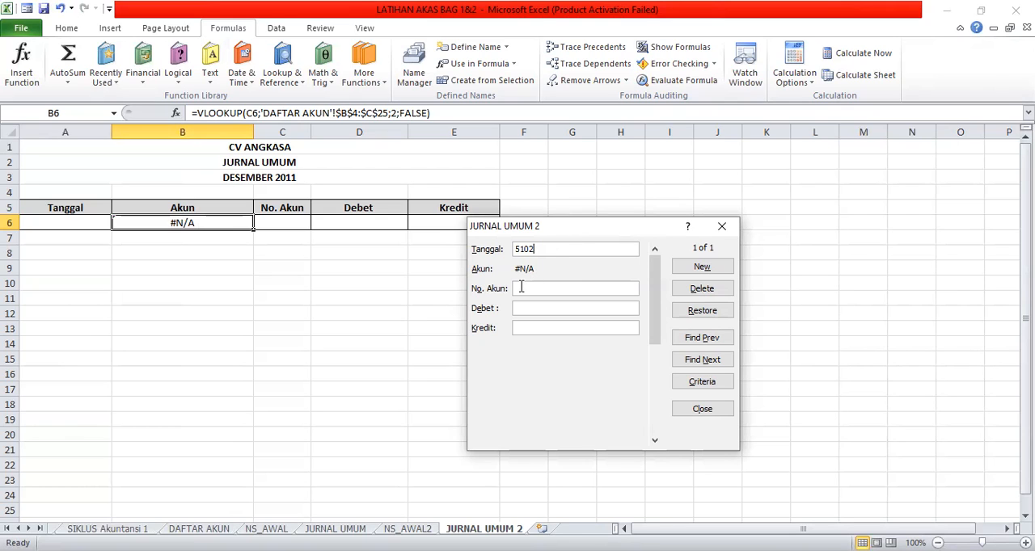
{"action": "key", "text": "BackSpace"}
{"action": "key", "text": "BackSpace"}
{"action": "key", "text": "BackSpace"}
{"action": "key", "text": "BackSpace"}
{"action": "type", "text": "1/12/2011"}
Complete the first record with No. Akun 5102 and Debet 500000, and add it to the journal.
{"action": "left_click", "coordinate": [531, 289]}
{"action": "type", "text": "5102"}
{"action": "left_click", "coordinate": [547, 307]}
{"action": "type", "text": "500000"}
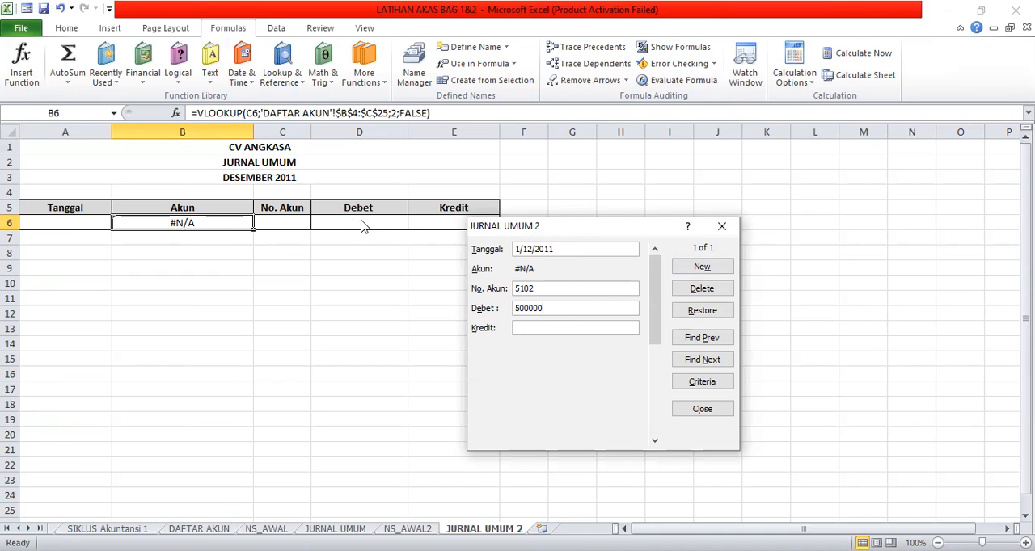
{"action": "left_click", "coordinate": [701, 268]}
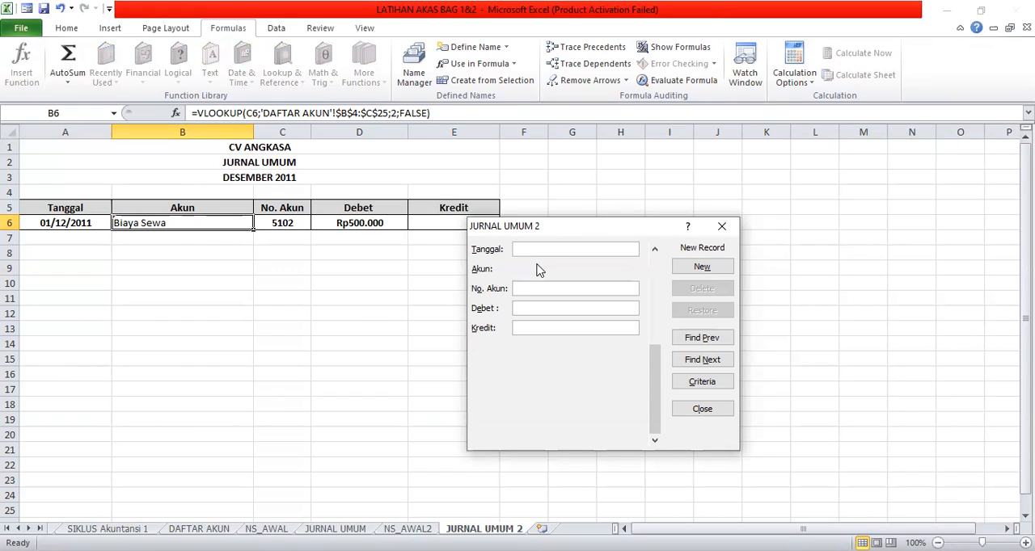
Add a second journal record through the form with Tanggal 01/12/2011, No. Akun 1101 and Kredit 500000.
{"action": "type", "text": "01/12"}
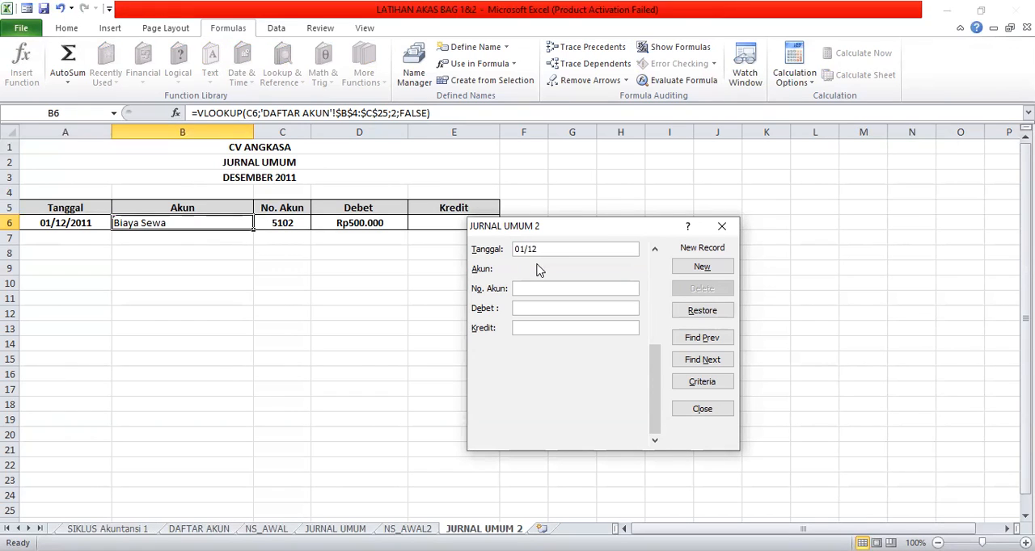
{"action": "type", "text": "/20"}
{"action": "type", "text": "11"}
{"action": "type", "text": "11"}
{"action": "type", "text": "01"}
{"action": "left_click", "coordinate": [524, 324]}
{"action": "type", "text": "500000"}
{"action": "left_click", "coordinate": [689, 269]}
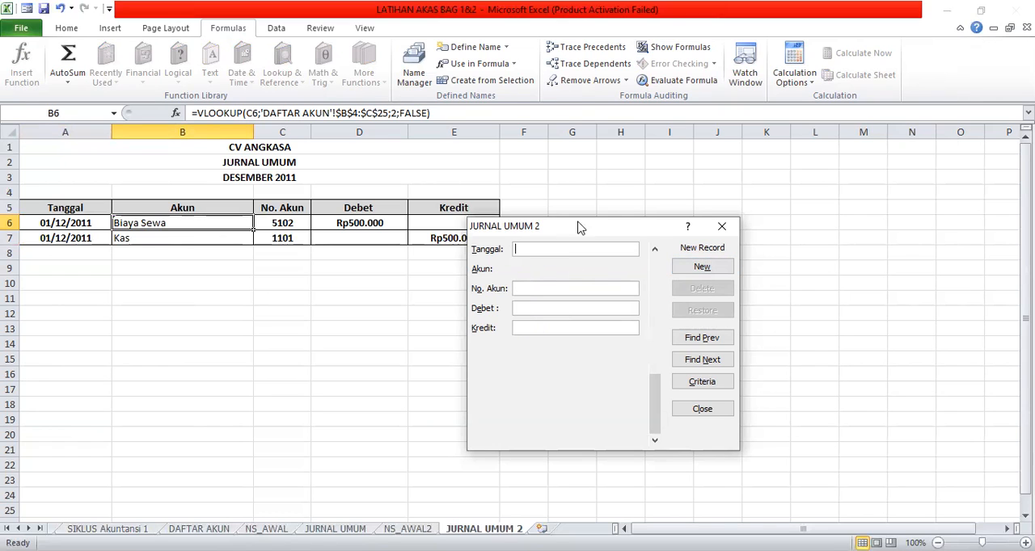
Move the form clear of the table and add a record with Tanggal 4/12/2013, No. Akun 1201 and Debet 12500000.
{"action": "left_click_drag", "start_coordinate": [594, 228], "coordinate": [688, 175]}
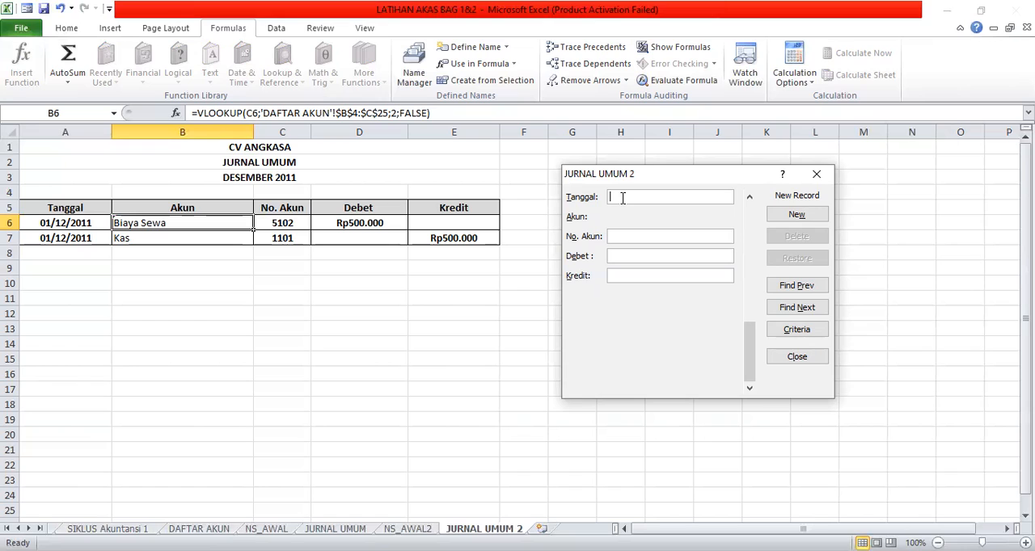
{"action": "type", "text": "4"}
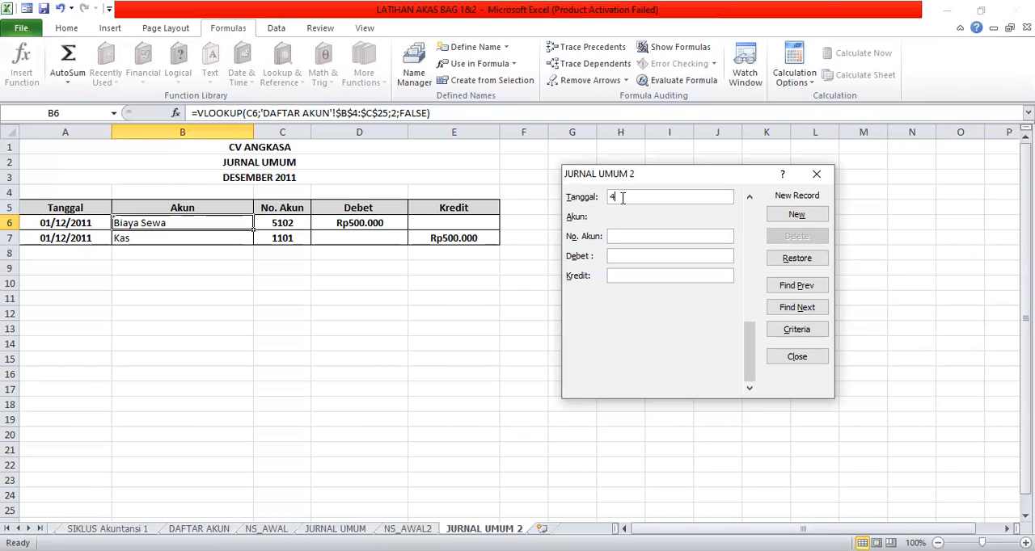
{"action": "type", "text": "/1"}
{"action": "type", "text": "2/20"}
{"action": "type", "text": "13"}
{"action": "type", "text": "01"}
{"action": "type", "text": "12"}
{"action": "type", "text": "500"}
{"action": "type", "text": "000"}
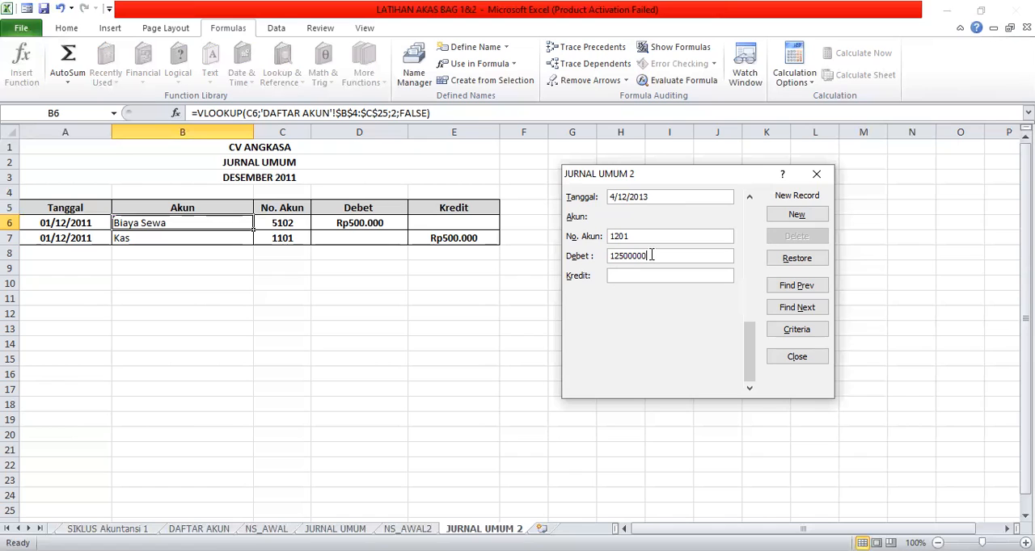
{"action": "left_click", "coordinate": [785, 221]}
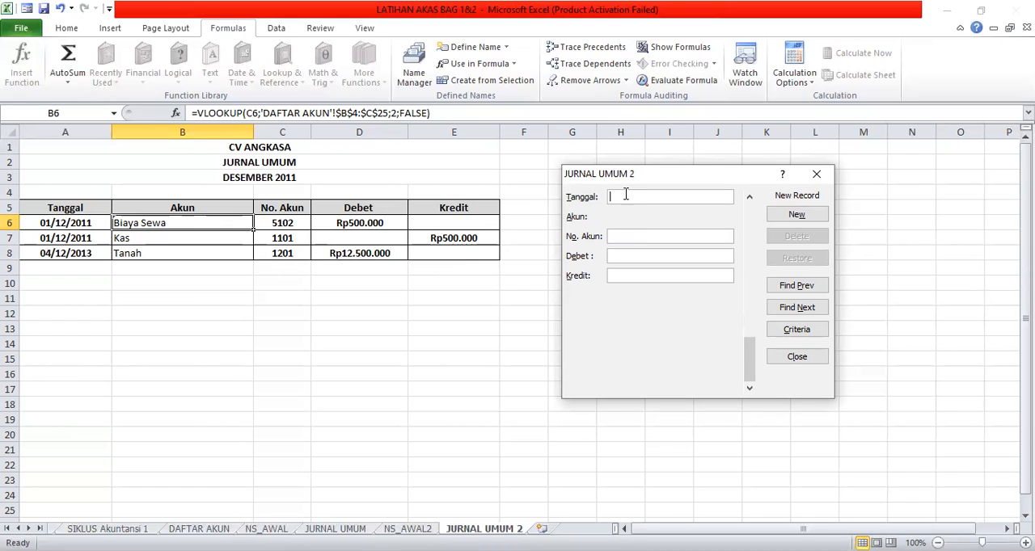
Set the Tanggal of the new record after the Tanah entry to 04/12/2011.
{"action": "type", "text": "0"}
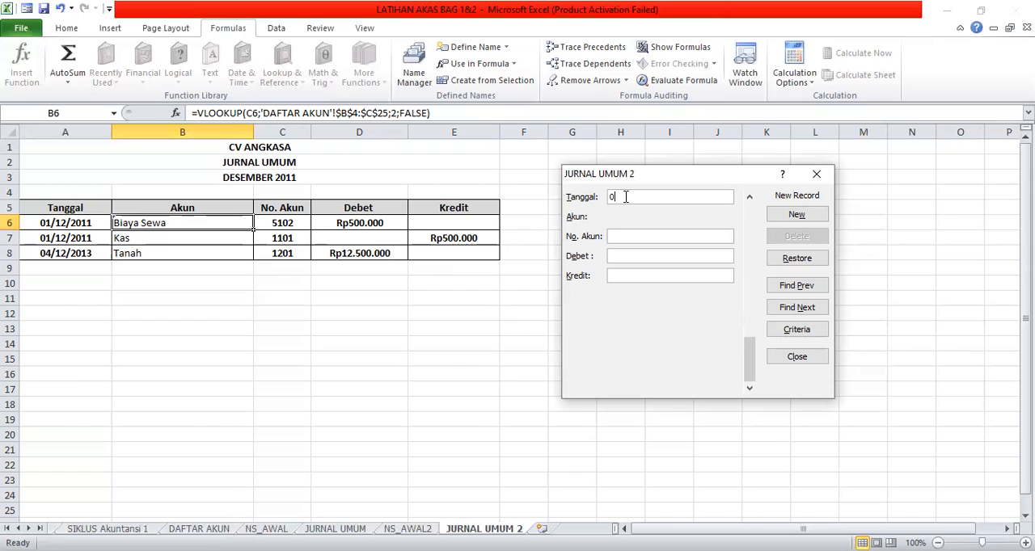
{"action": "type", "text": "4"}
{"action": "type", "text": "/"}
{"action": "type", "text": "12"}
{"action": "type", "text": "/202"}
{"action": "type", "text": "21"}
{"action": "key", "text": "BackSpace"}
{"action": "key", "text": "BackSpace"}
{"action": "key", "text": "BackSpace"}
{"action": "type", "text": "110"}
{"action": "type", "text": "110"}
{"action": "type", "text": "1"}
Complete the 04/12/2011 record with No. Akun 1101 and Kredit 2500000, and add it to the journal.
{"action": "type", "text": "2"}
{"action": "type", "text": "500"}
{"action": "type", "text": "000"}
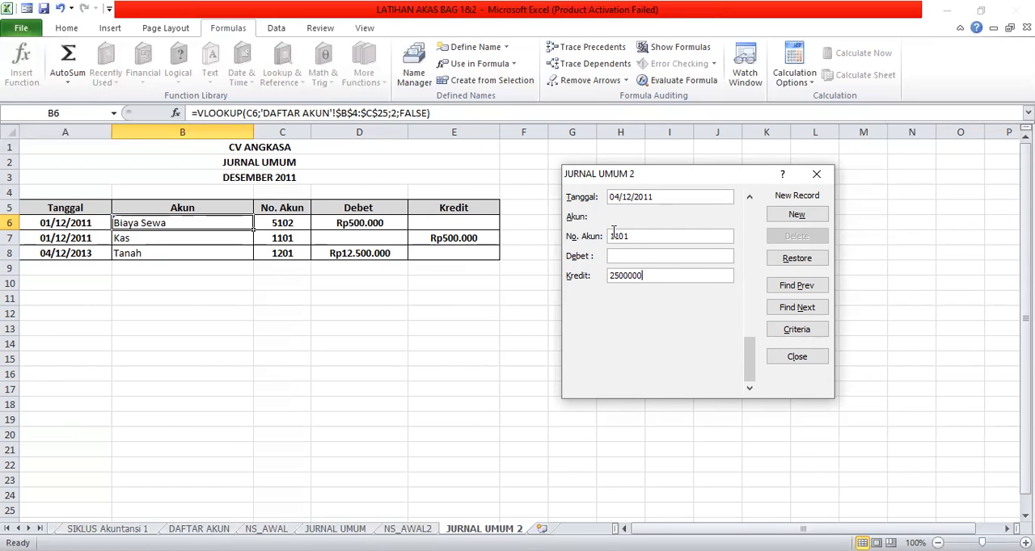
{"action": "left_click", "coordinate": [797, 214]}
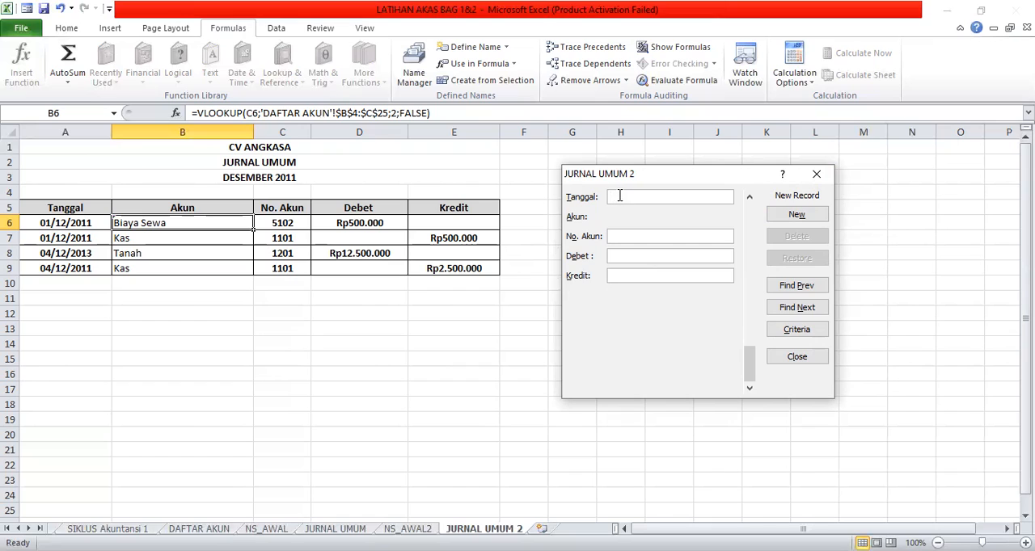
Add a record with Tanggal 04/12/2011, No. Akun 2102 and Kredit 10000000, and close the data entry form.
{"action": "type", "text": "0"}
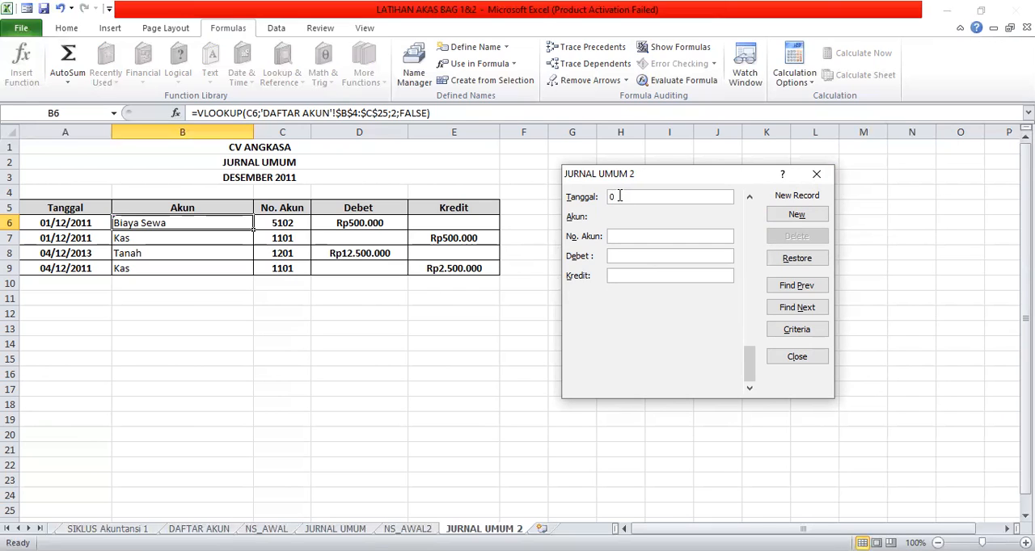
{"action": "type", "text": "4/12/2011"}
{"action": "left_click", "coordinate": [614, 237]}
{"action": "type", "text": "102"}
{"action": "left_click", "coordinate": [624, 275]}
{"action": "type", "text": "1000000"}
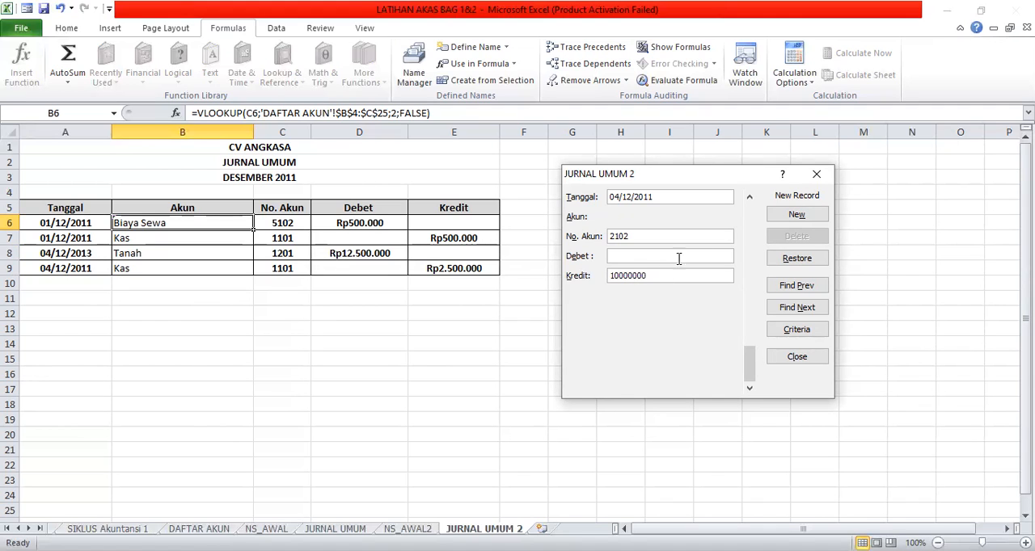
{"action": "left_click", "coordinate": [796, 216]}
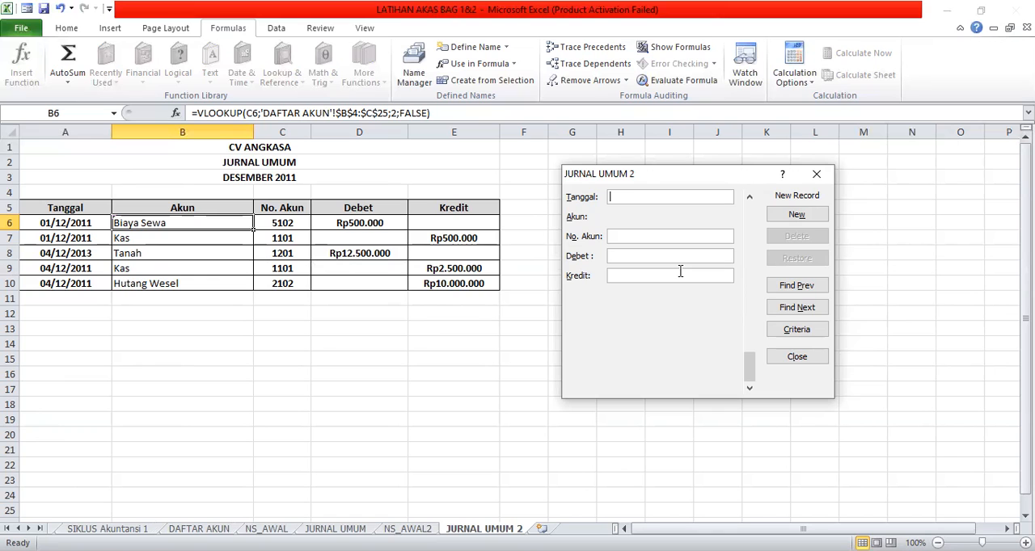
{"action": "left_click", "coordinate": [792, 359]}
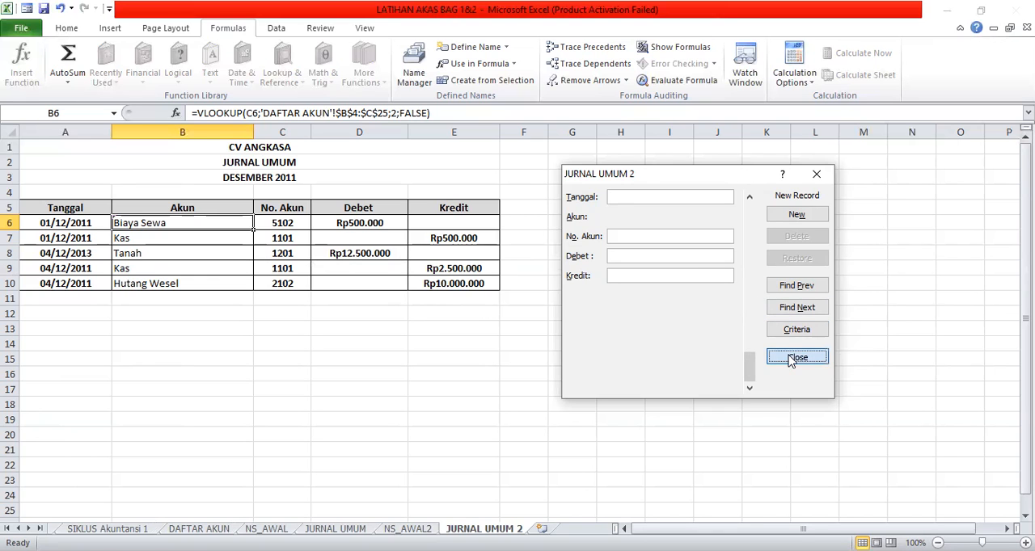
Examine the debit and credit entries from 04/12/2011 to 15/12/2011 in the finished journal on the JURNAL UMUM sheet.
{"action": "left_click", "coordinate": [335, 528]}
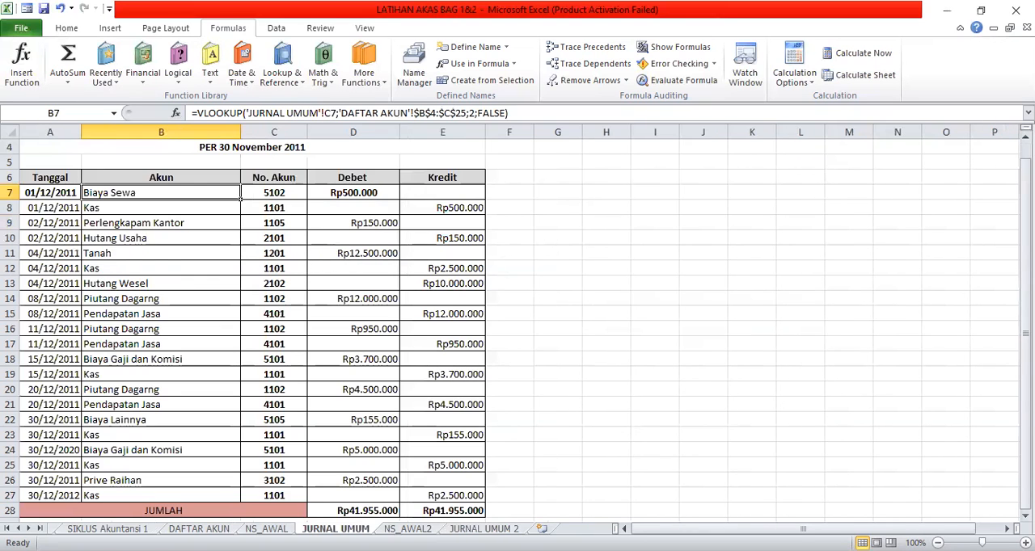
{"action": "scroll", "coordinate": [735, 357], "scroll_direction": "down", "scroll_amount": 1}
{"action": "scroll", "coordinate": [740, 356], "scroll_direction": "up", "scroll_amount": 1}
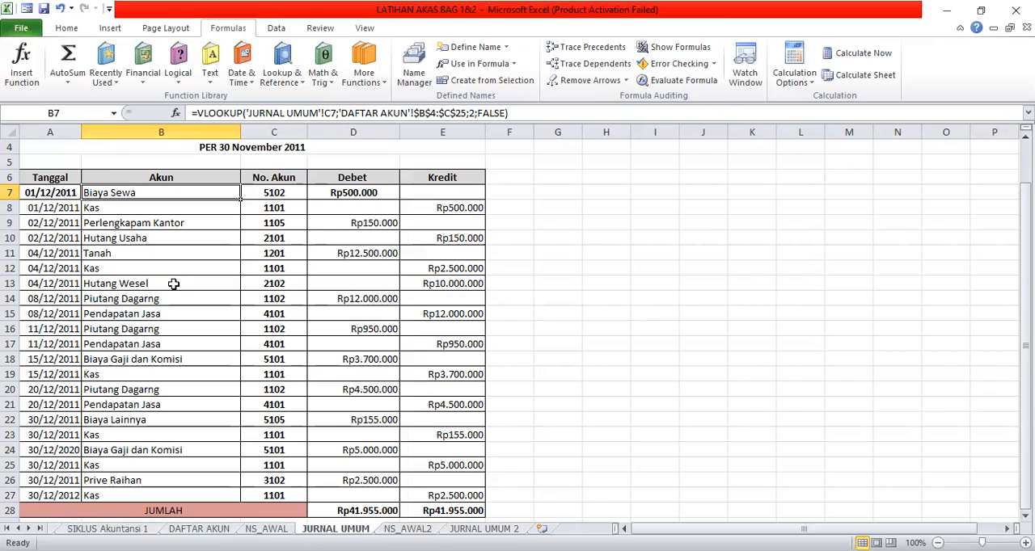
{"action": "left_click", "coordinate": [444, 285]}
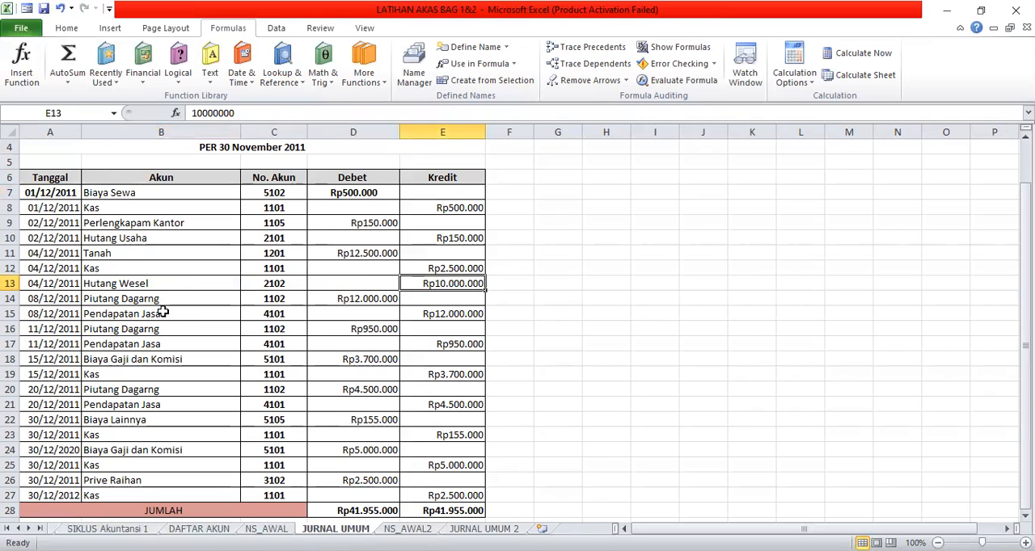
{"action": "left_click", "coordinate": [335, 297]}
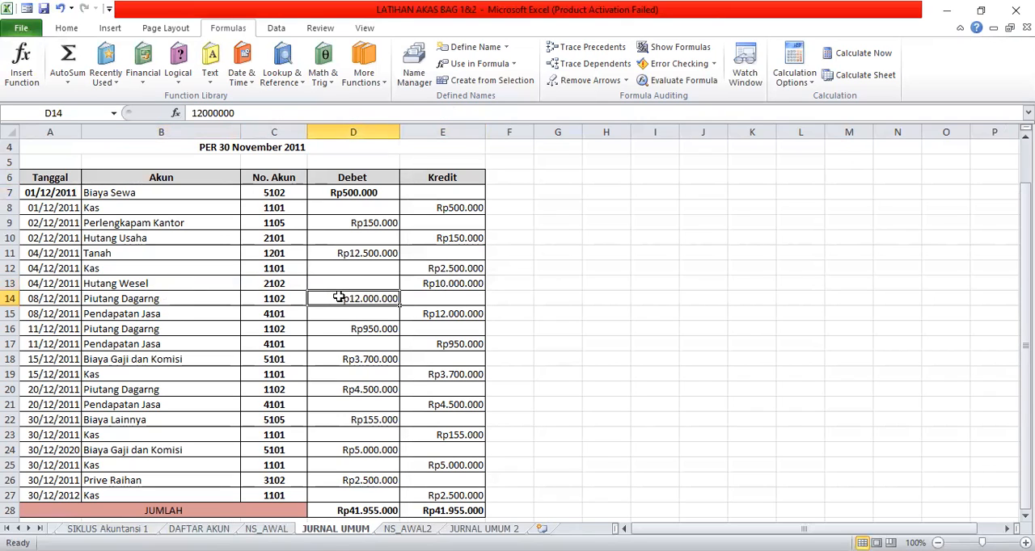
{"action": "left_click", "coordinate": [185, 318]}
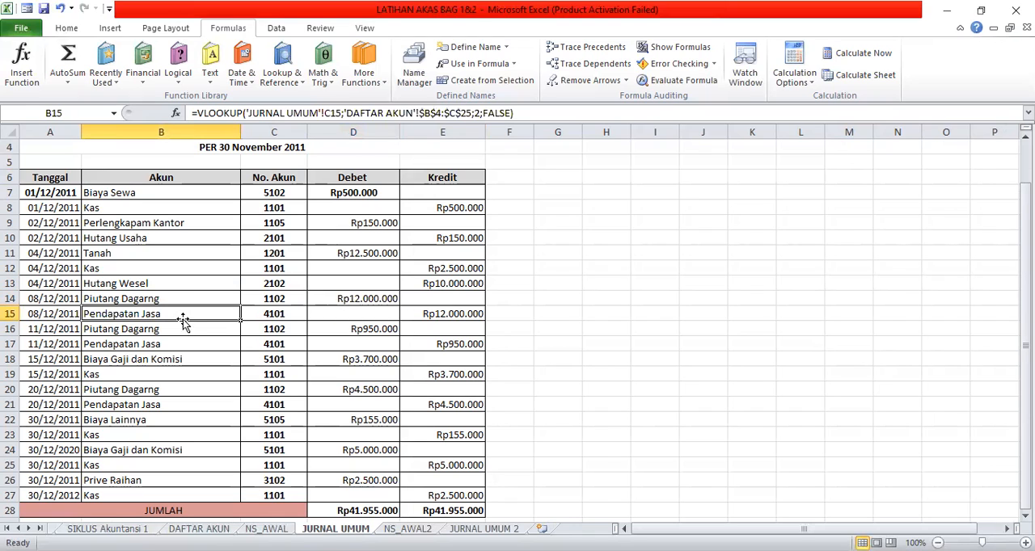
{"action": "left_click", "coordinate": [434, 319]}
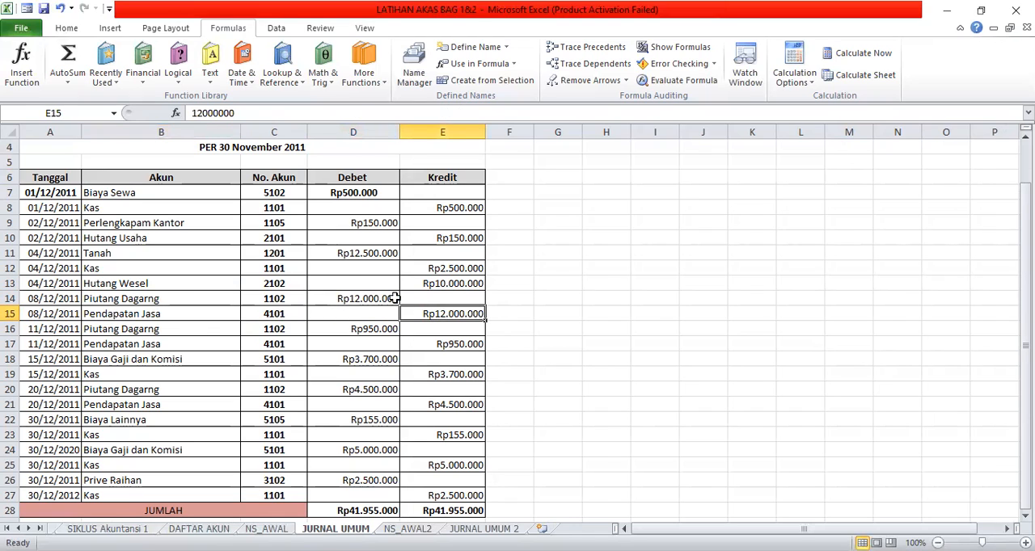
{"action": "left_click", "coordinate": [374, 333]}
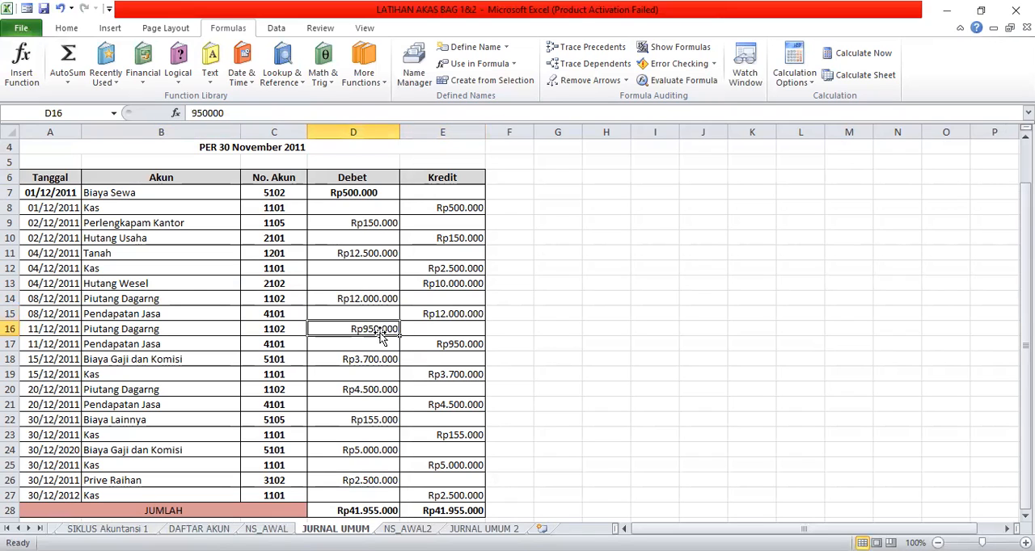
{"action": "left_click", "coordinate": [433, 344]}
{"action": "left_click", "coordinate": [388, 360]}
{"action": "left_click", "coordinate": [432, 373]}
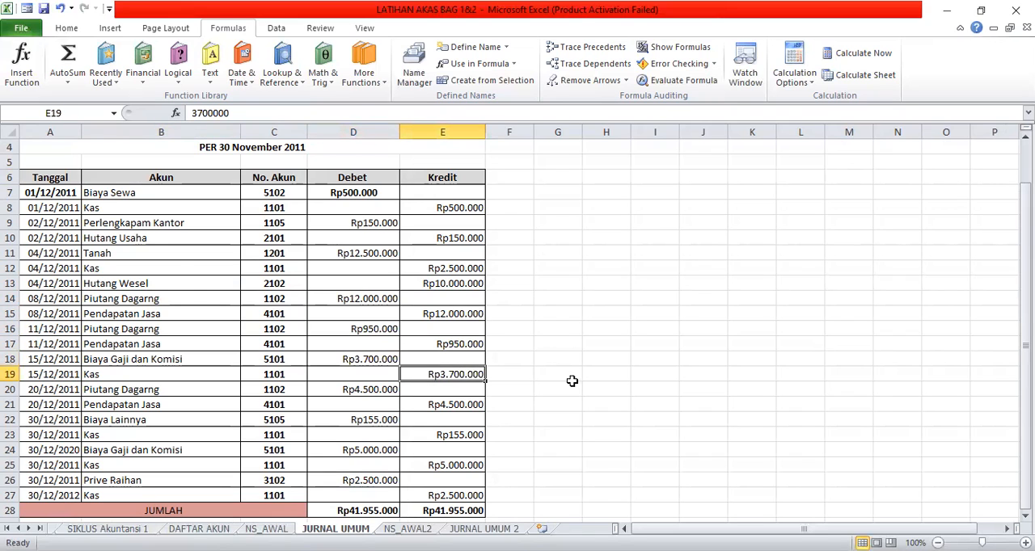
Examine the formulas of the Debet and Kredit totals in the JUMLAH row of the JURNAL UMUM sheet.
{"action": "scroll", "coordinate": [595, 392], "scroll_direction": "down", "scroll_amount": 2}
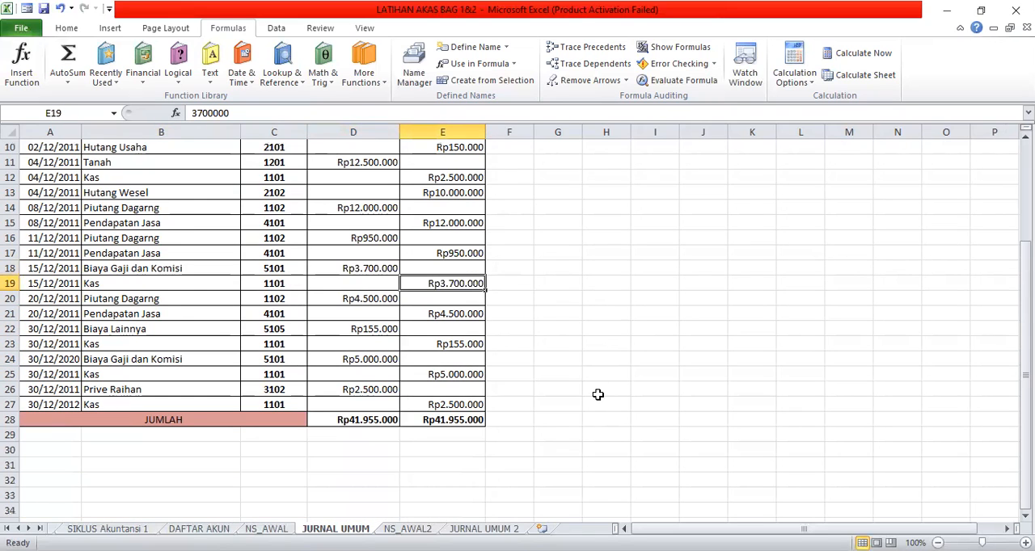
{"action": "left_click", "coordinate": [365, 419]}
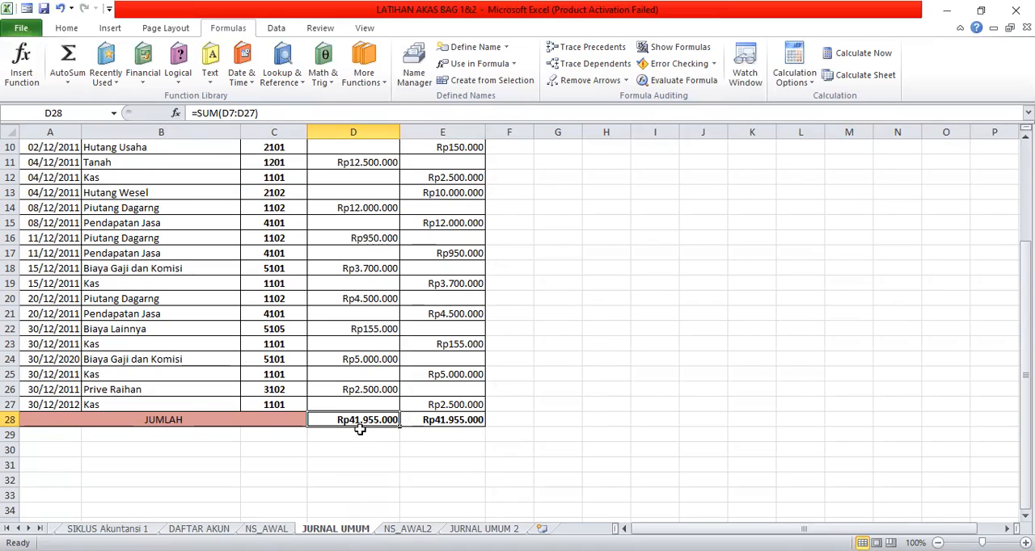
{"action": "left_click", "coordinate": [431, 417]}
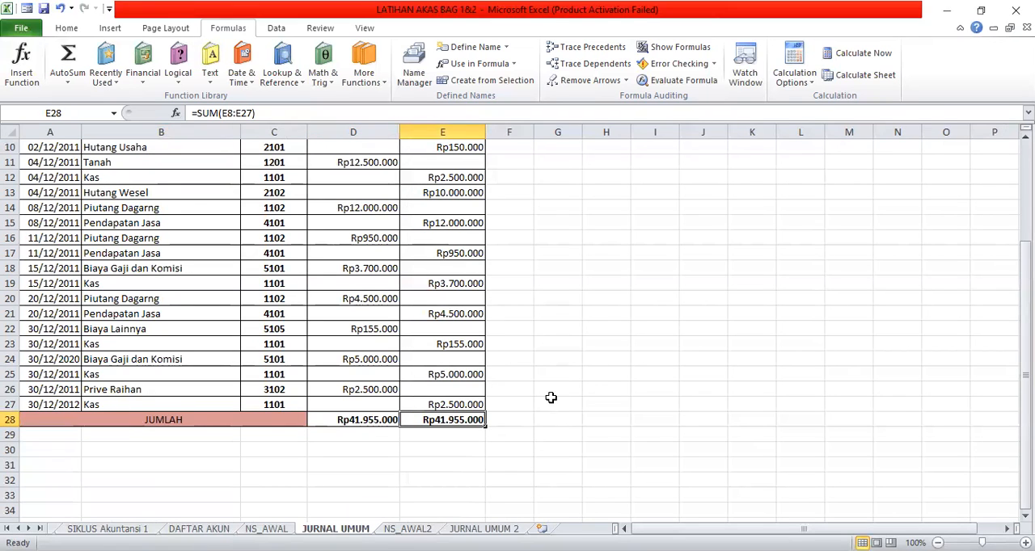
{"action": "scroll", "coordinate": [557, 391], "scroll_direction": "up", "scroll_amount": 3}
{"action": "scroll", "coordinate": [558, 391], "scroll_direction": "down", "scroll_amount": 2}
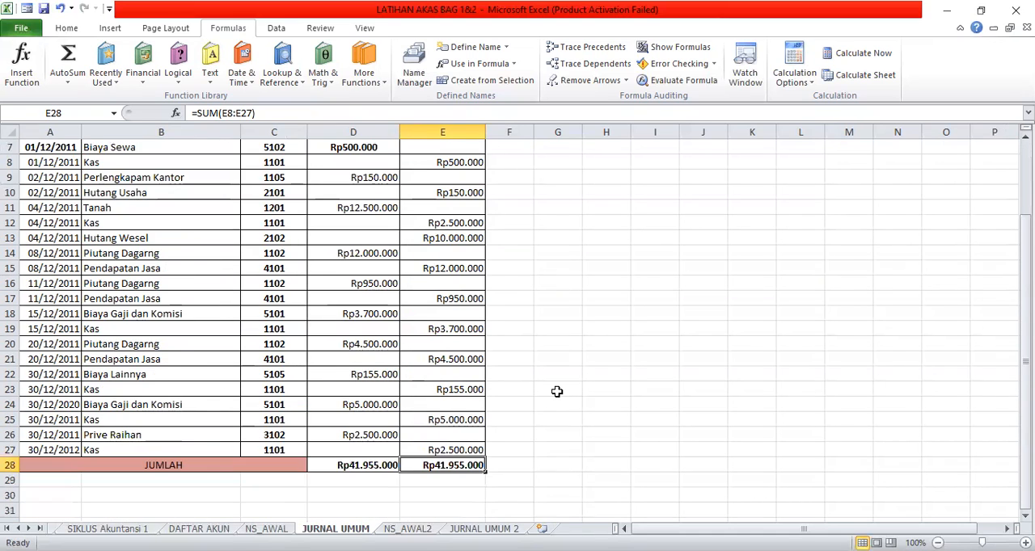
{"action": "scroll", "coordinate": [557, 392], "scroll_direction": "up", "scroll_amount": 1}
{"action": "scroll", "coordinate": [557, 391], "scroll_direction": "down", "scroll_amount": 1}
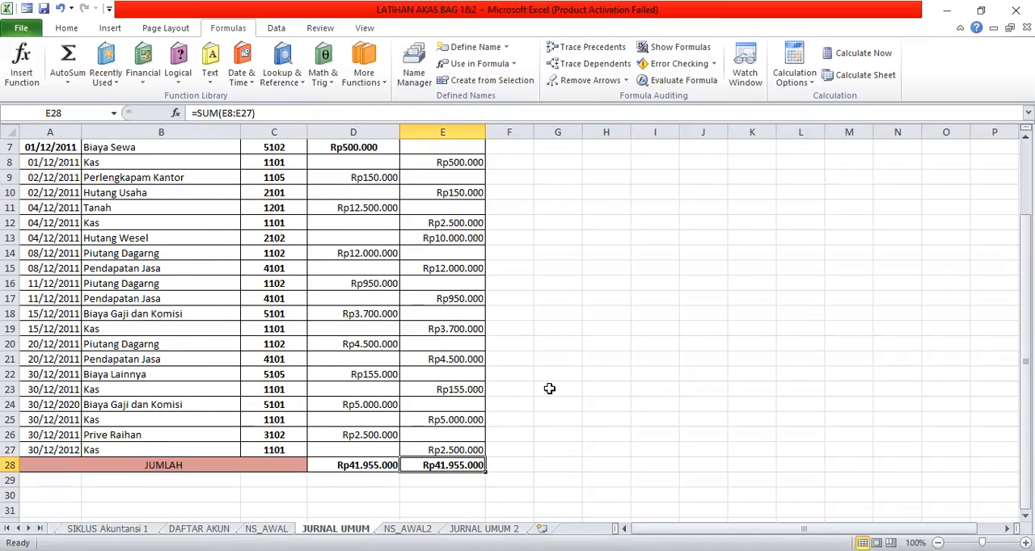
{"action": "scroll", "coordinate": [252, 285], "scroll_direction": "down", "scroll_amount": 1}
{"action": "scroll", "coordinate": [252, 285], "scroll_direction": "up", "scroll_amount": 3}
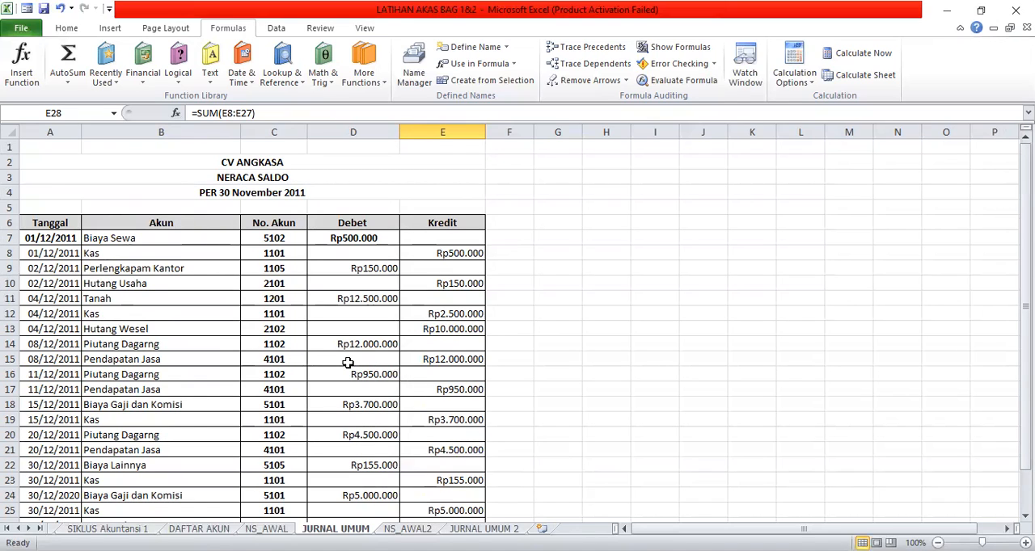
Inspect the VLOOKUP formula behind the first account name in the Akun column of the JURNAL UMUM sheet.
{"action": "left_click", "coordinate": [190, 238]}
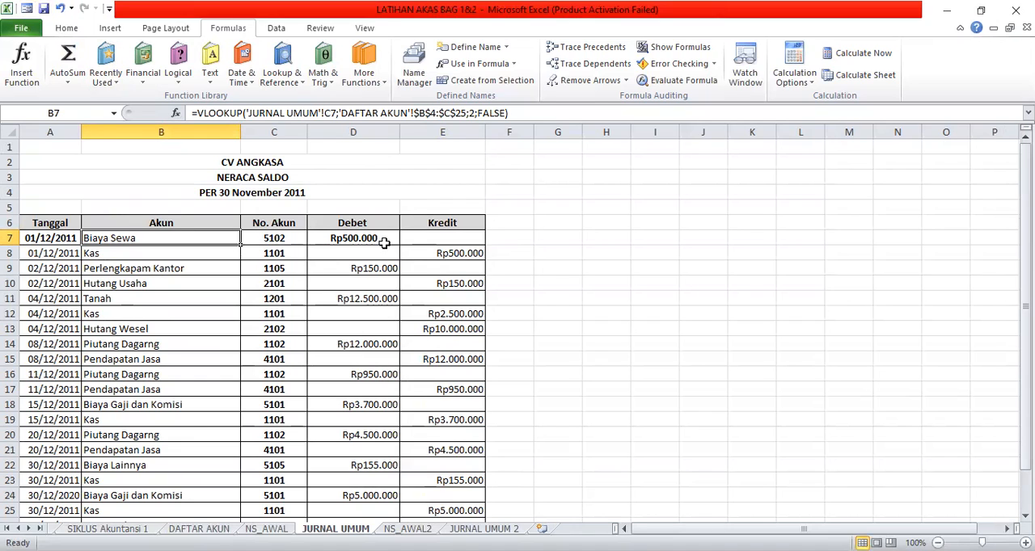
{"action": "left_click", "coordinate": [149, 159]}
{"action": "left_click", "coordinate": [644, 341]}
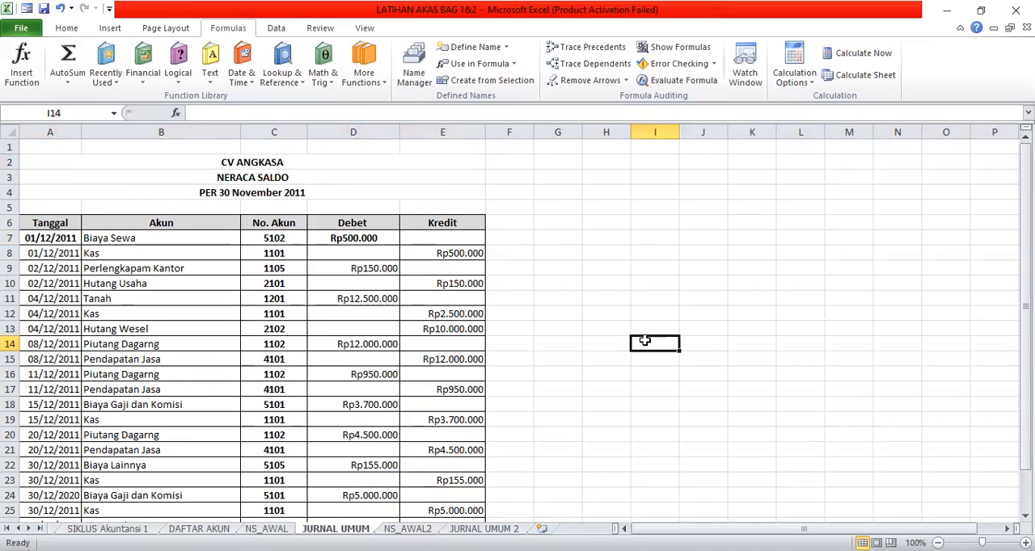
{"action": "left_click", "coordinate": [1025, 515]}
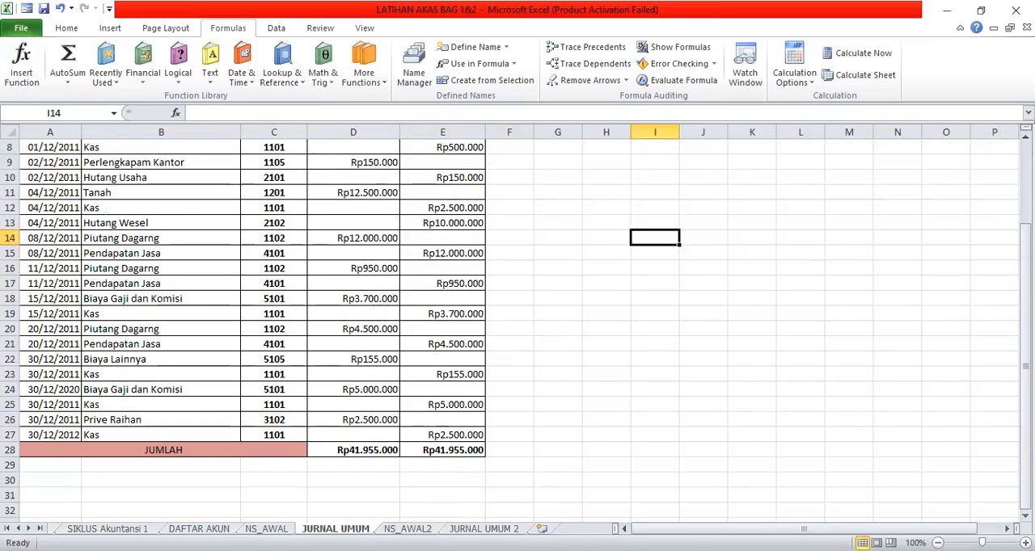
{"action": "left_click", "coordinate": [1025, 138]}
{"action": "left_click", "coordinate": [1025, 138]}
{"action": "left_click", "coordinate": [1025, 137]}
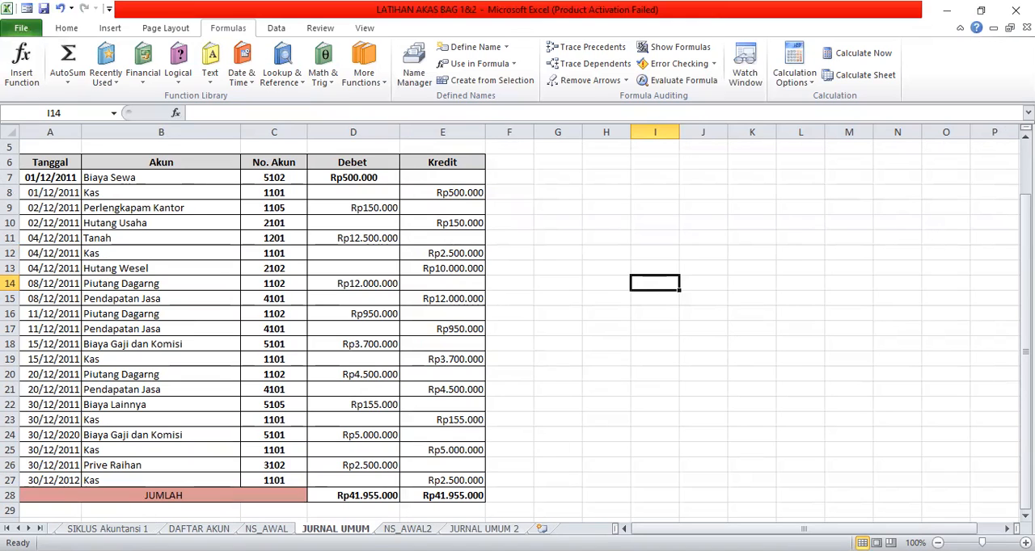
Review the remaining accounting-cycle tasks, starting with Membuat Buku Besar, in the checklist on the SIKLUS Akuntansi 1 sheet.
{"action": "left_click", "coordinate": [199, 528]}
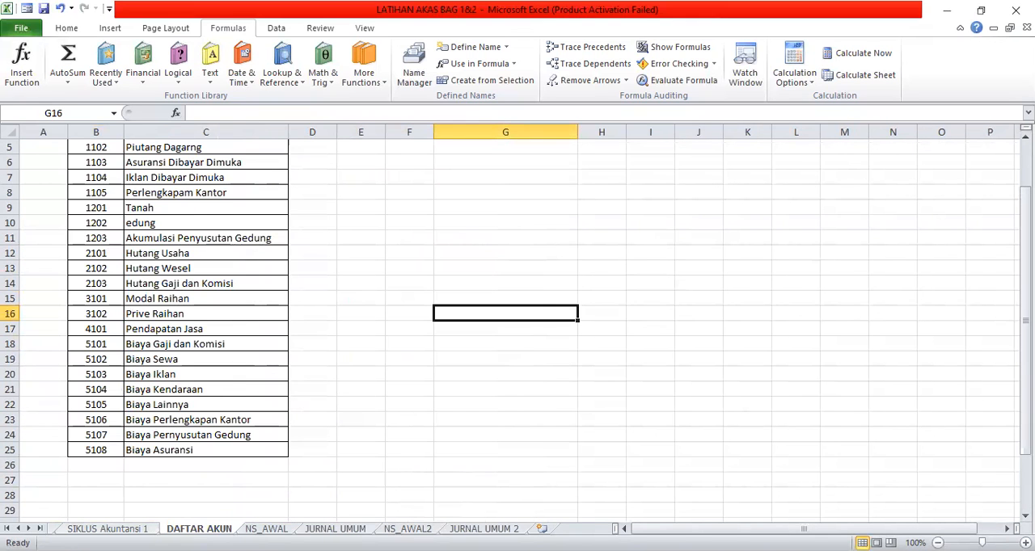
{"action": "left_click", "coordinate": [108, 529]}
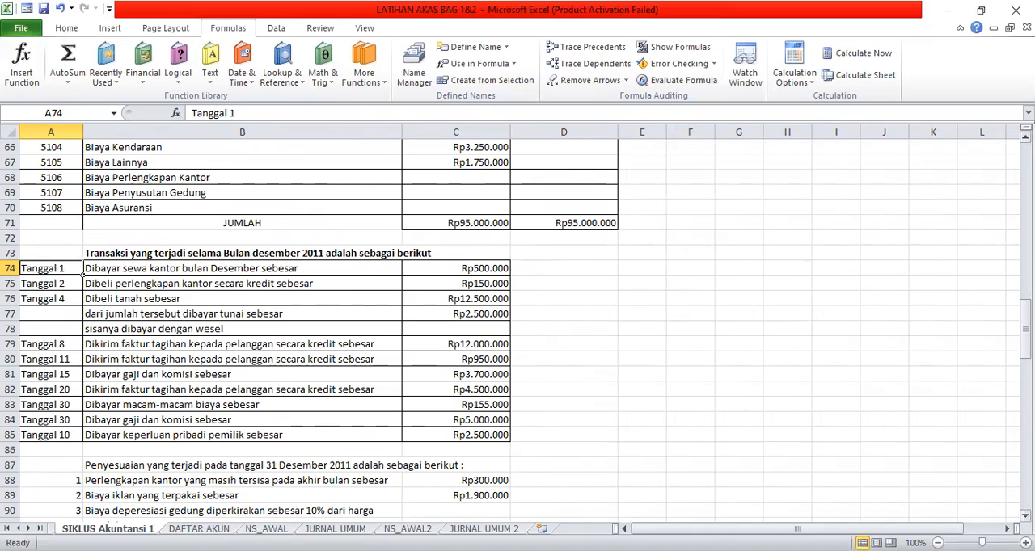
{"action": "scroll", "coordinate": [760, 307], "scroll_direction": "up", "scroll_amount": 17}
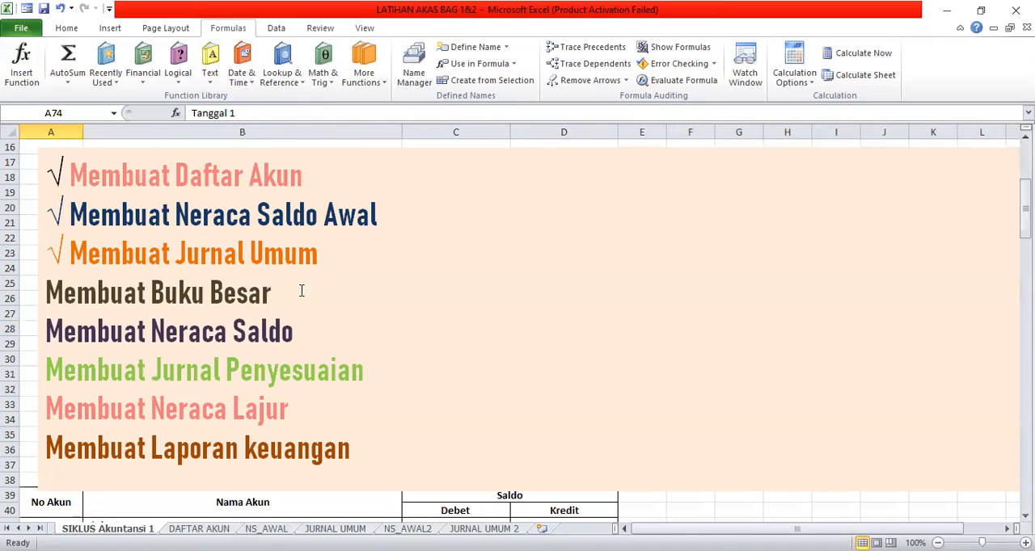
{"action": "left_click", "coordinate": [46, 294]}
{"action": "left_click", "coordinate": [50, 340]}
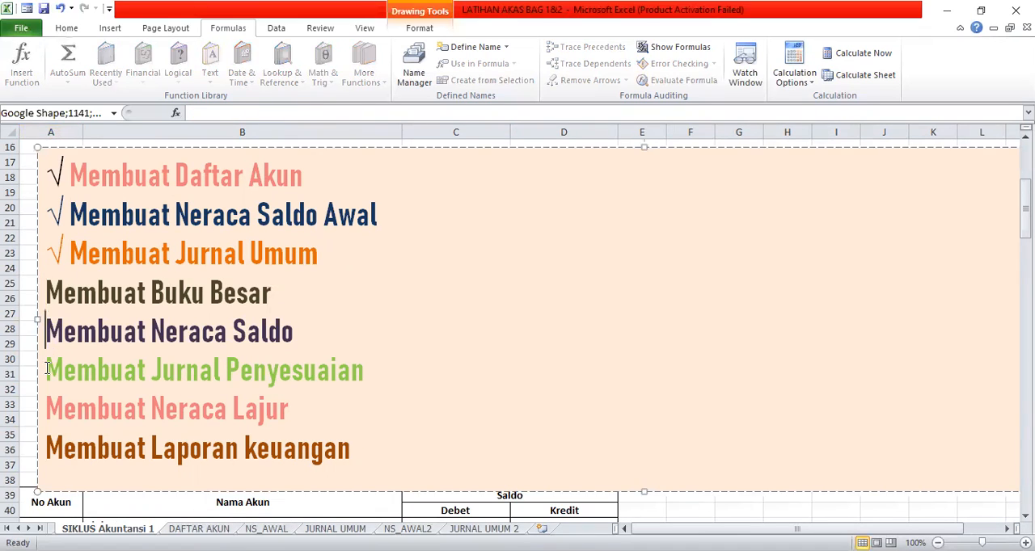
{"action": "left_click", "coordinate": [50, 372]}
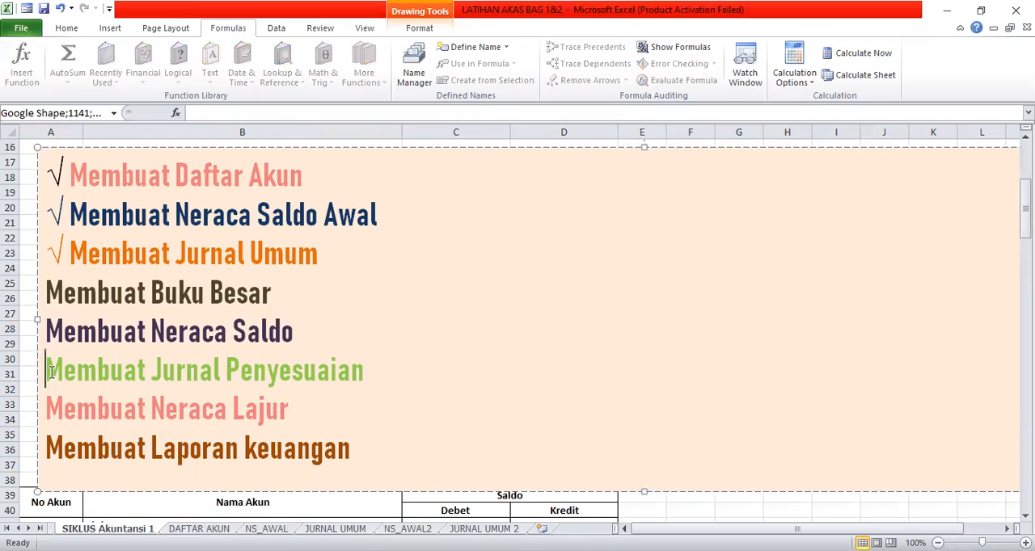
{"action": "left_click", "coordinate": [53, 293]}
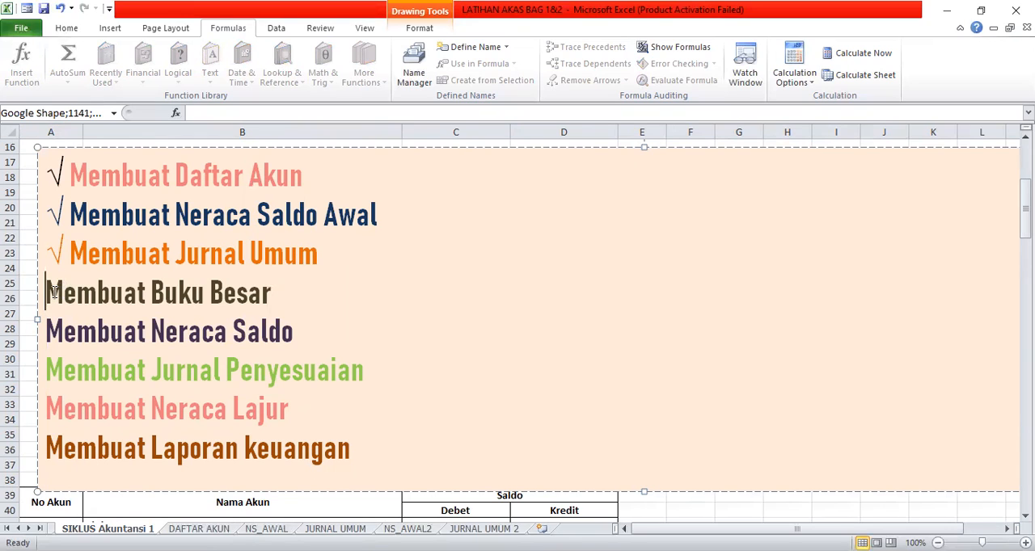